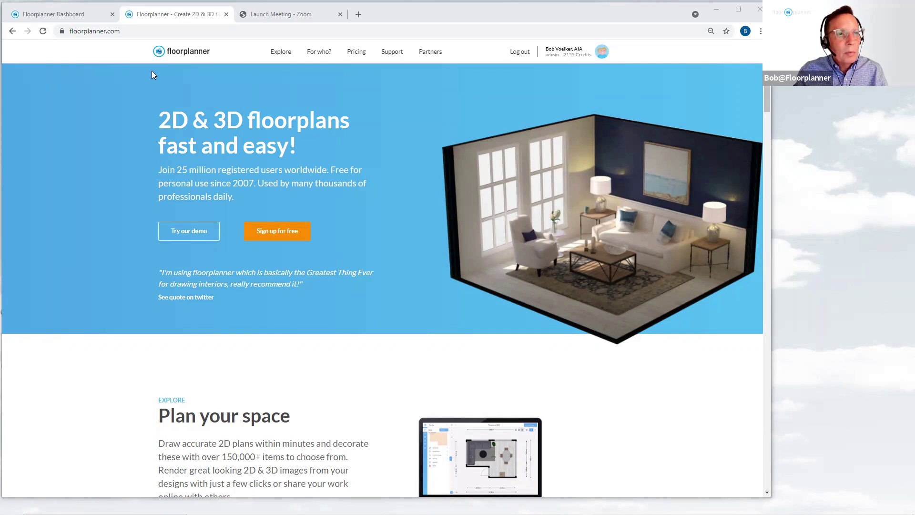
Go to the dashboard home and open the full list of new Floorplanner features
click(81, 20)
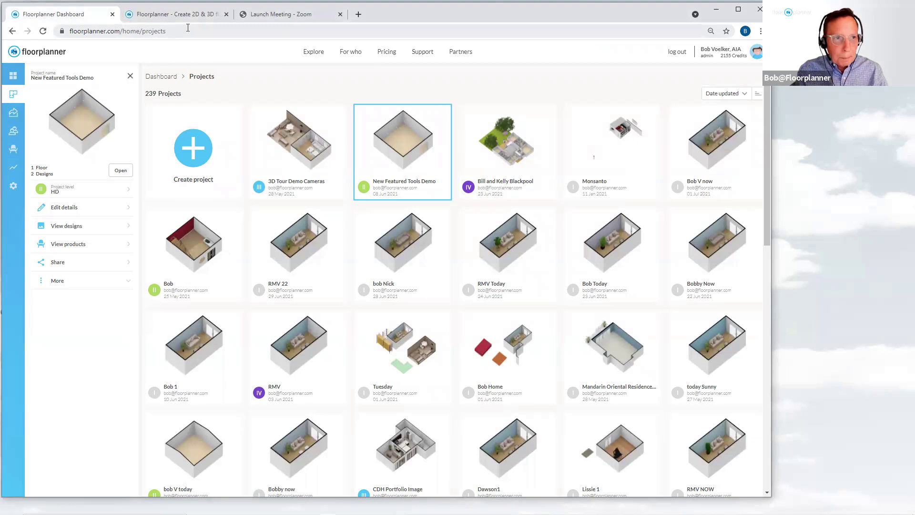
click(14, 80)
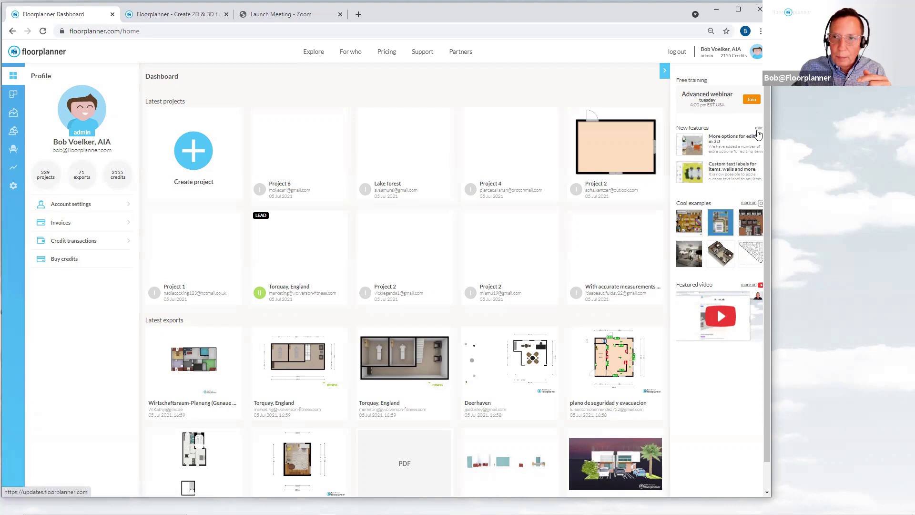
click(759, 133)
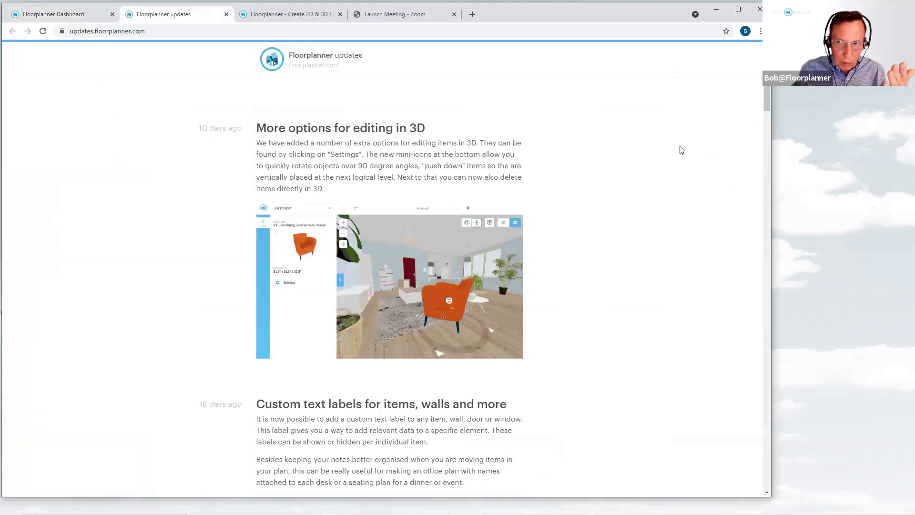
Skim the feature updates as far as the outdoor Magic Layout entry, returning to the surface thickness entry
scroll(682, 150, down, 10)
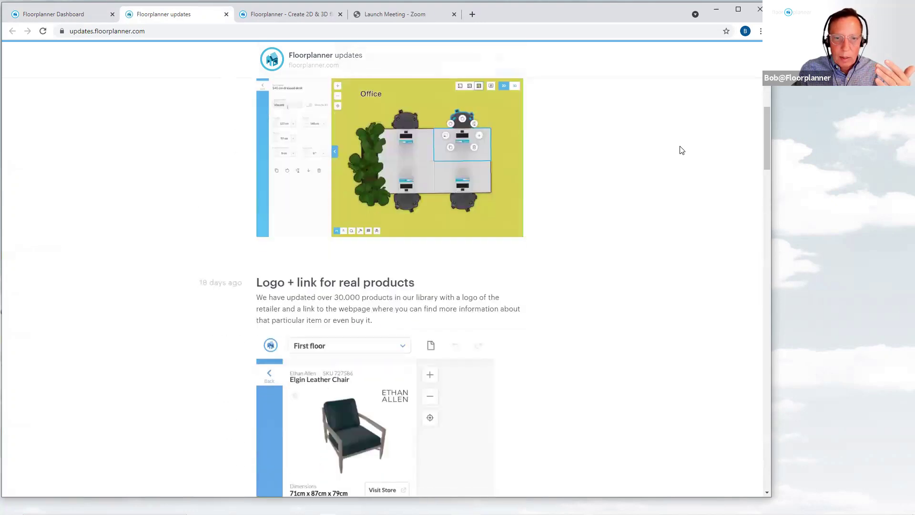
scroll(682, 150, down, 14)
scroll(631, 192, up, 2)
scroll(632, 192, down, 6)
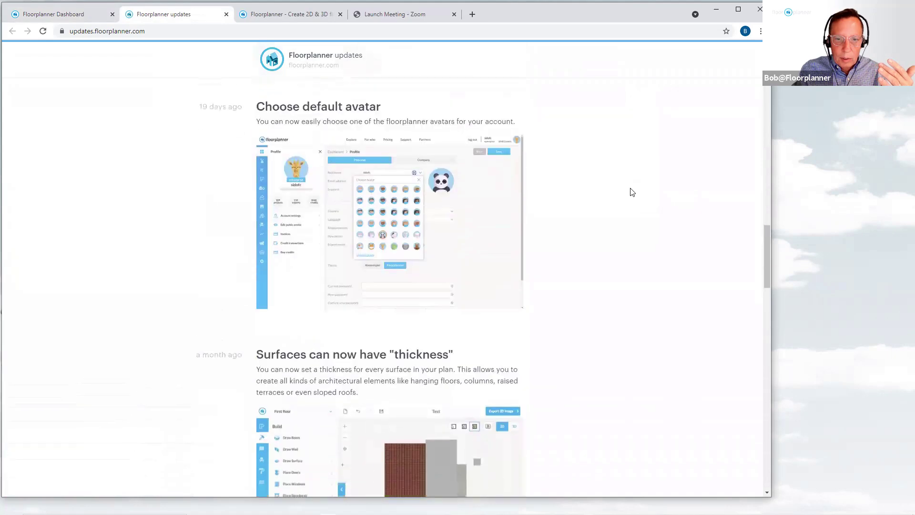
scroll(632, 192, down, 9)
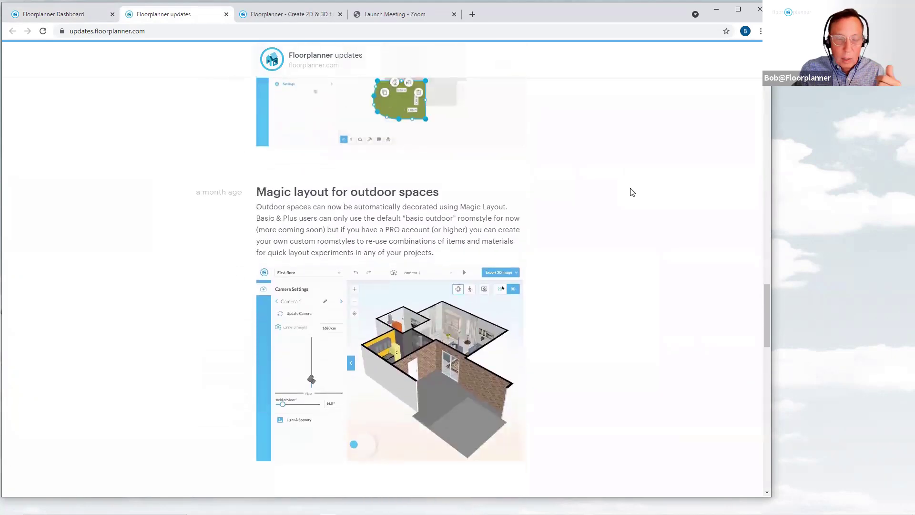
scroll(631, 192, up, 1)
scroll(632, 193, up, 1)
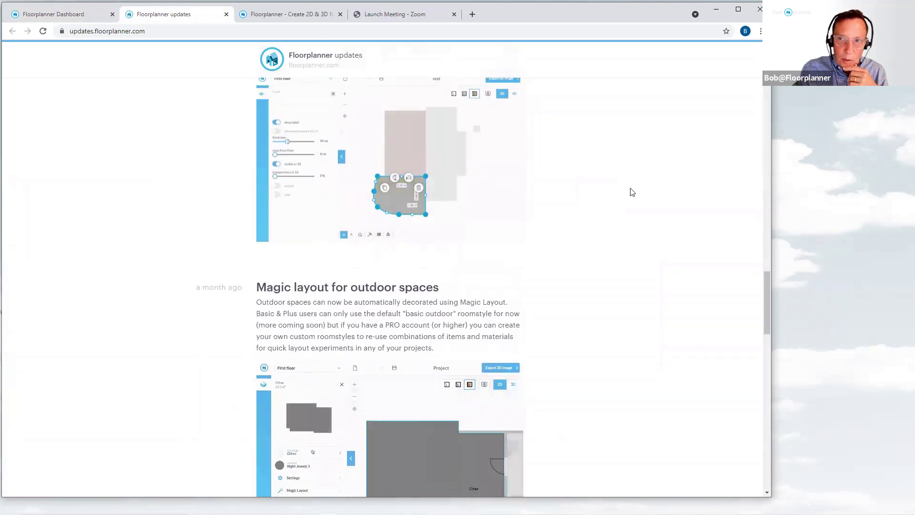
scroll(632, 192, up, 1)
scroll(632, 192, up, 2)
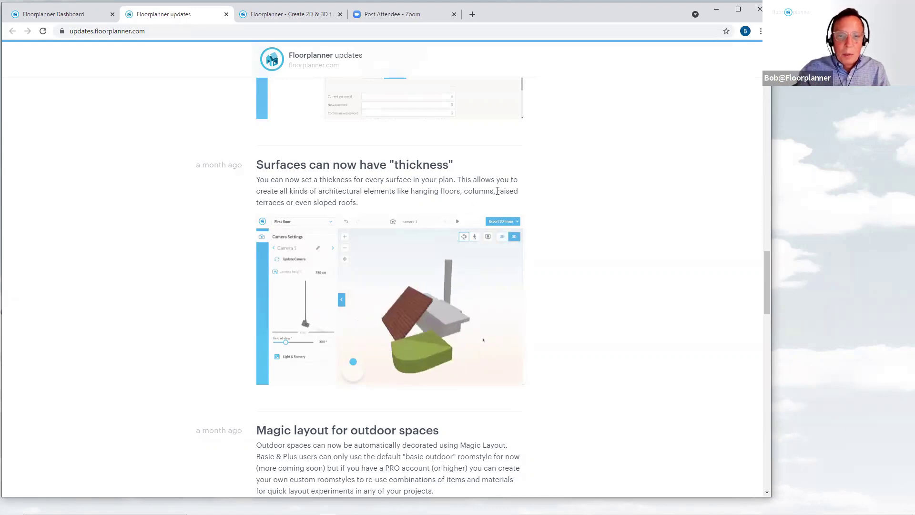
Review the updates on default avatars, the sidebar, real product links, custom text labels and 3D editing options
scroll(553, 257, up, 1)
scroll(560, 262, up, 4)
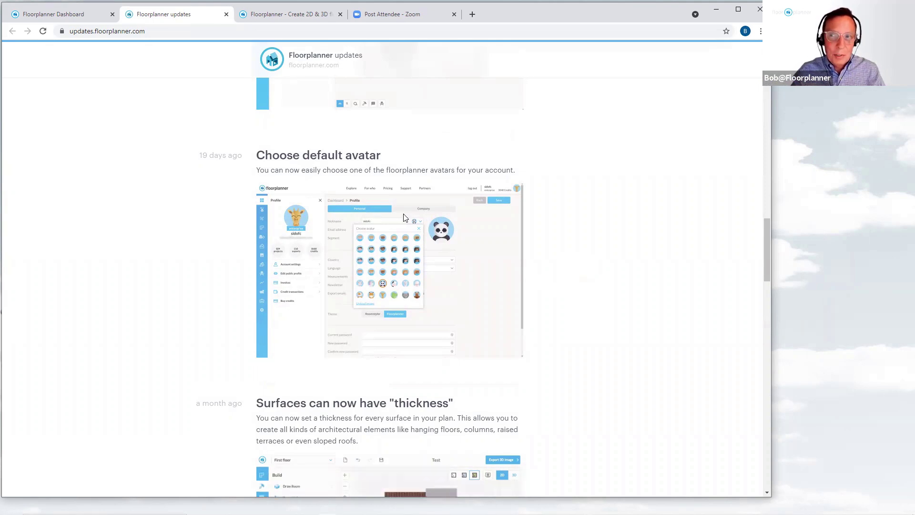
scroll(404, 218, up, 4)
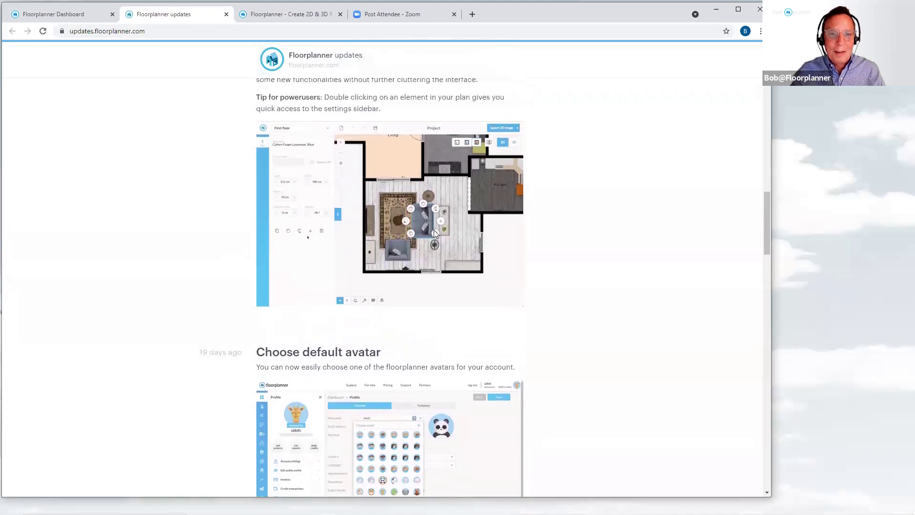
scroll(435, 231, up, 3)
scroll(443, 235, down, 1)
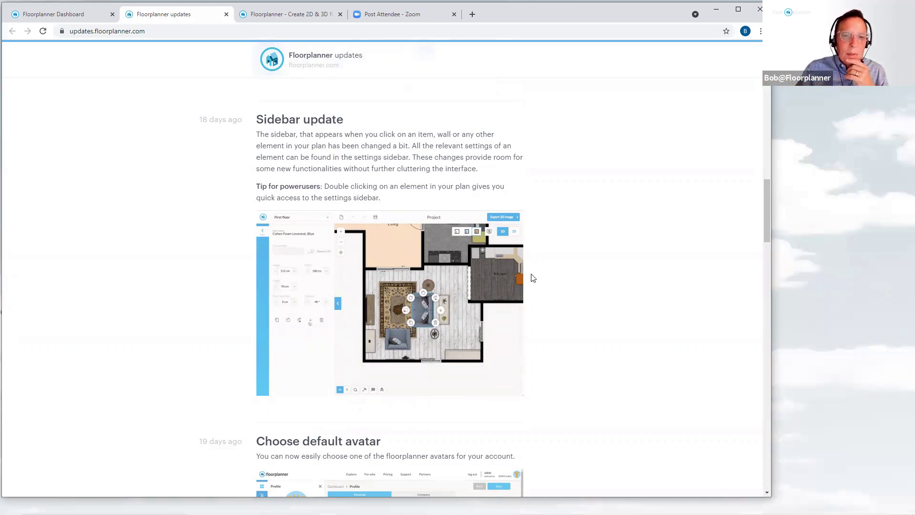
scroll(553, 293, up, 2)
scroll(557, 293, up, 3)
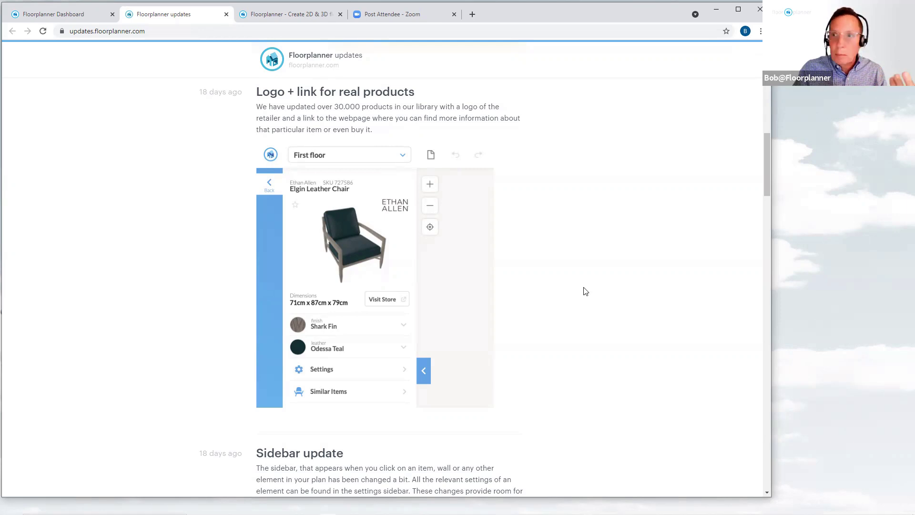
scroll(585, 292, up, 5)
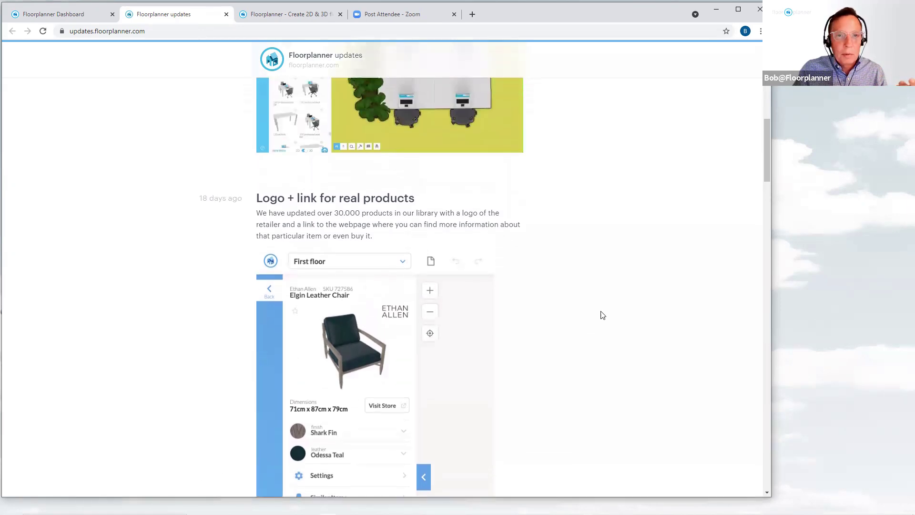
scroll(605, 316, up, 2)
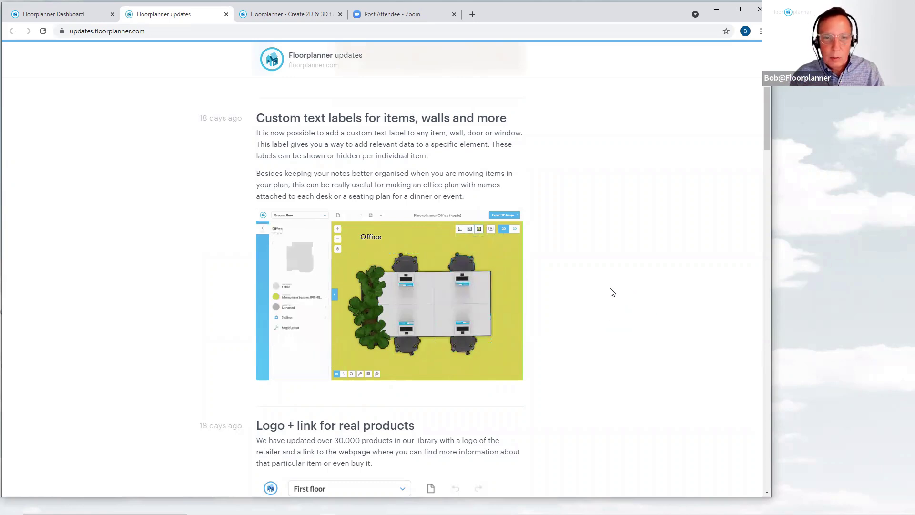
scroll(608, 300, up, 6)
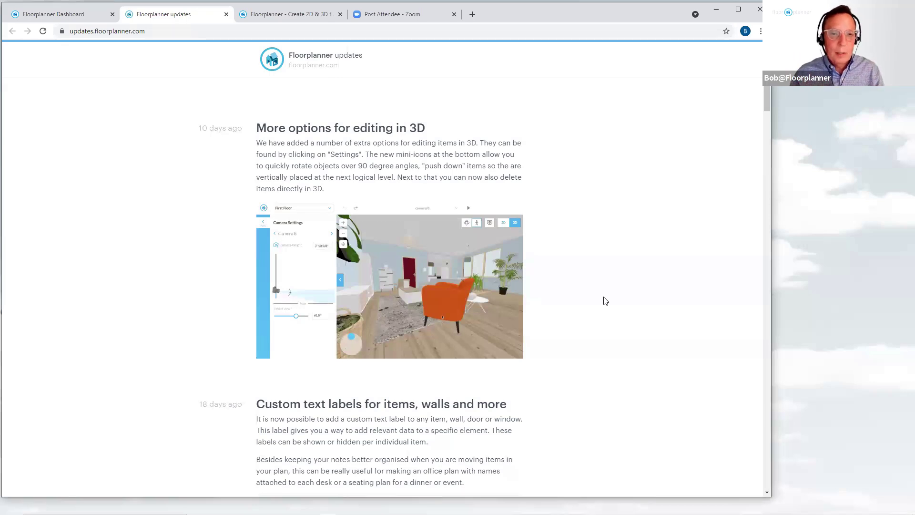
Find the "Choose default avatar" entry in the feature updates
scroll(584, 296, down, 3)
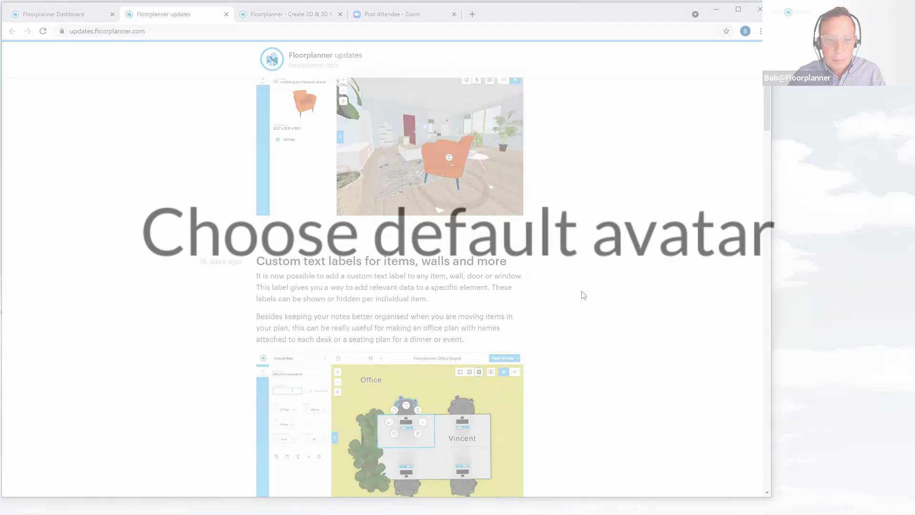
scroll(584, 296, down, 4)
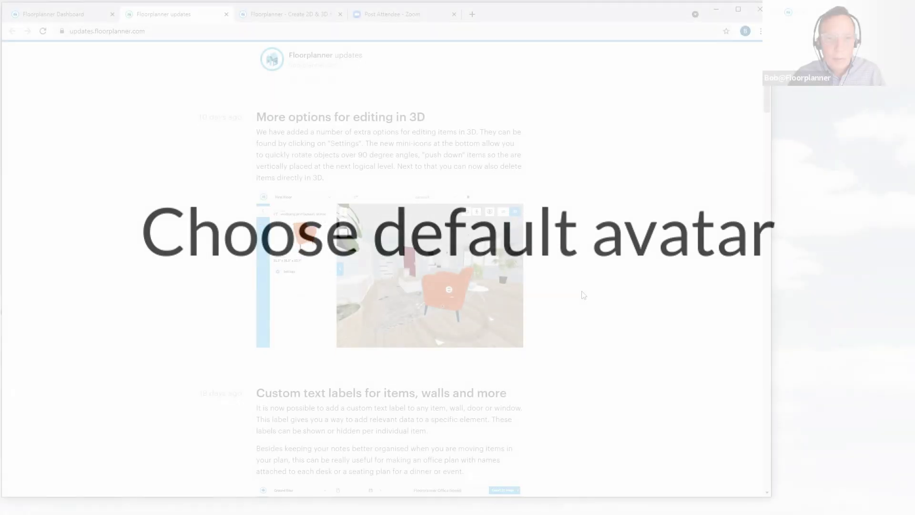
scroll(583, 295, down, 7)
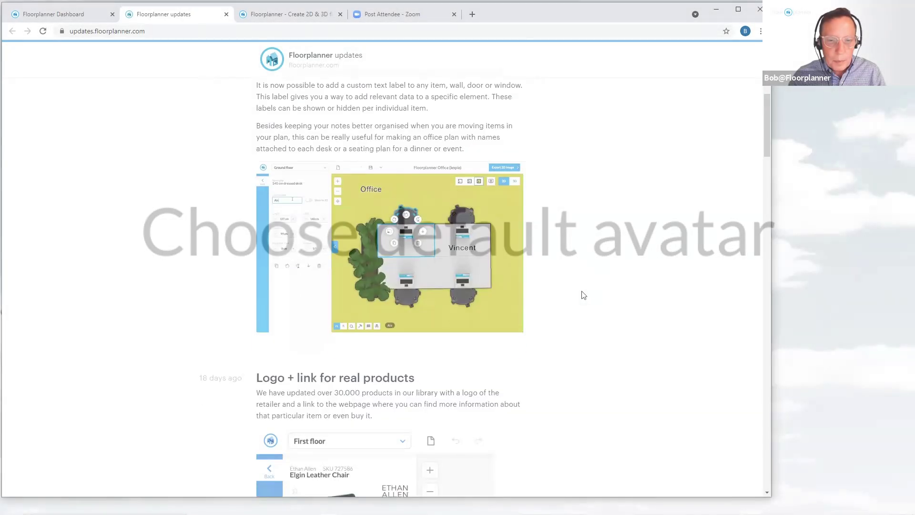
scroll(585, 295, down, 12)
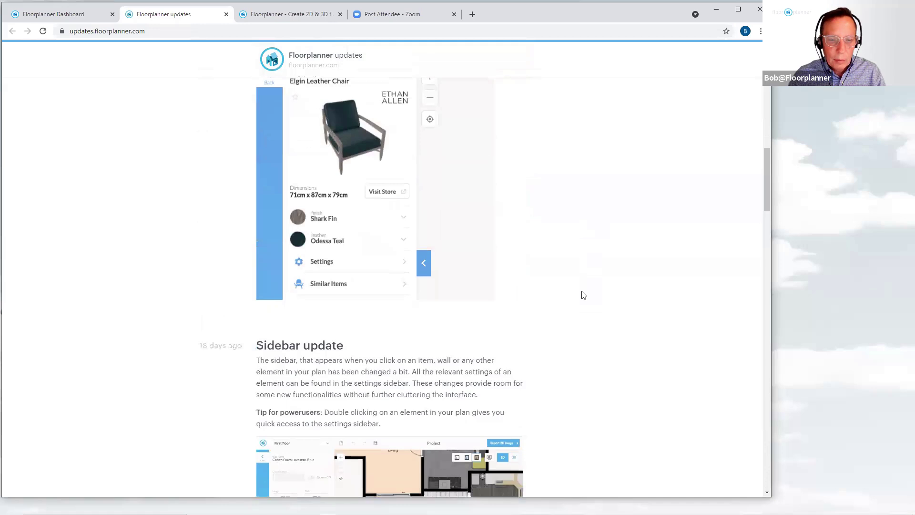
scroll(584, 296, down, 6)
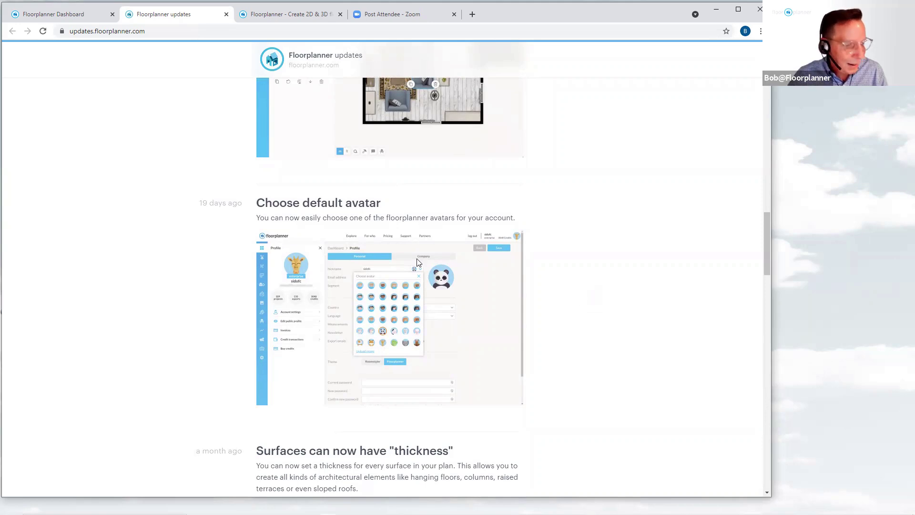
Open the account settings from the dashboard and choose the first blond-haired avatar for the profile
click(56, 18)
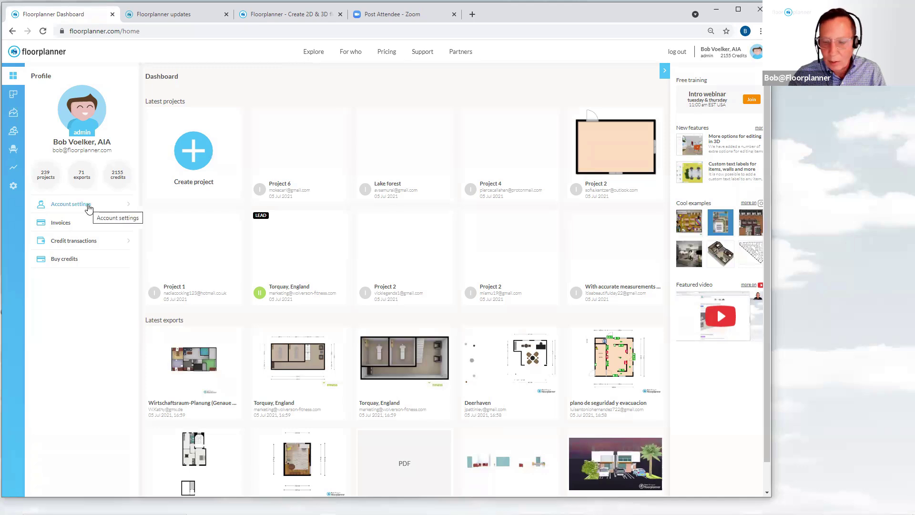
click(89, 209)
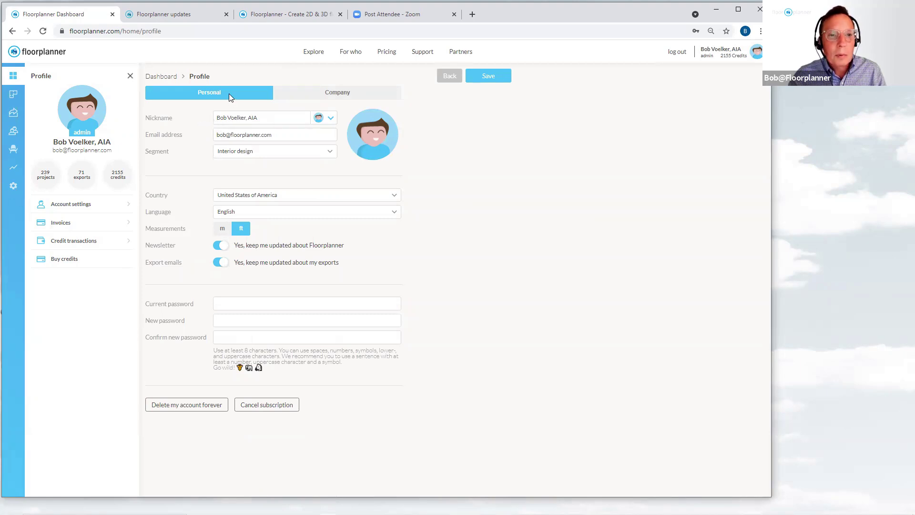
click(331, 118)
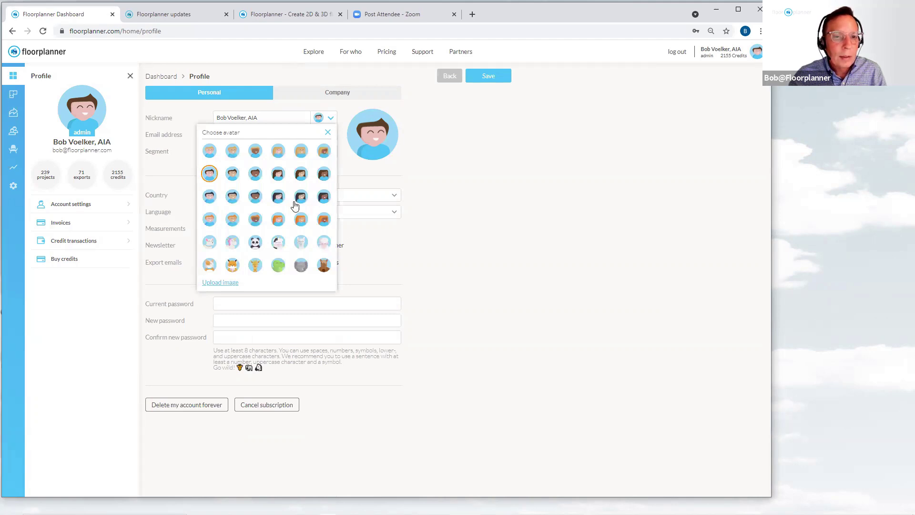
click(211, 152)
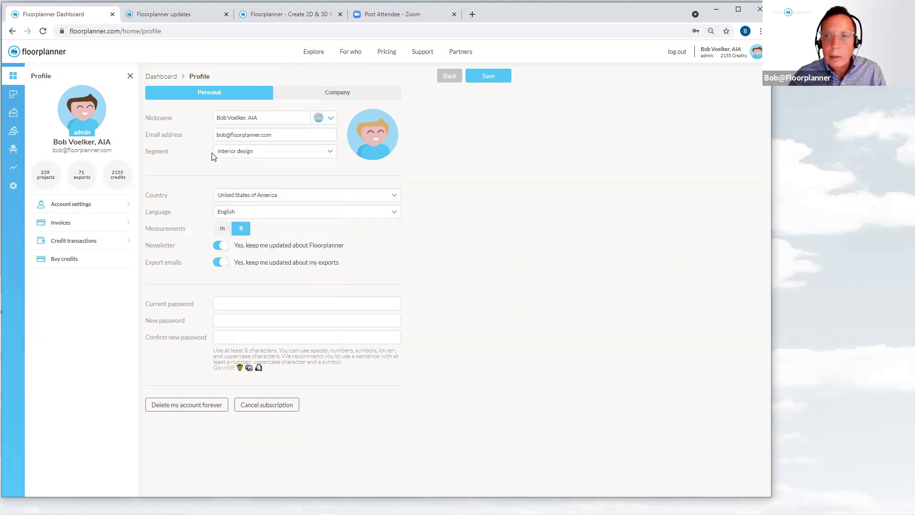
Try the white dog, unicorn, panda and cow avatars on the profile one after another
click(332, 118)
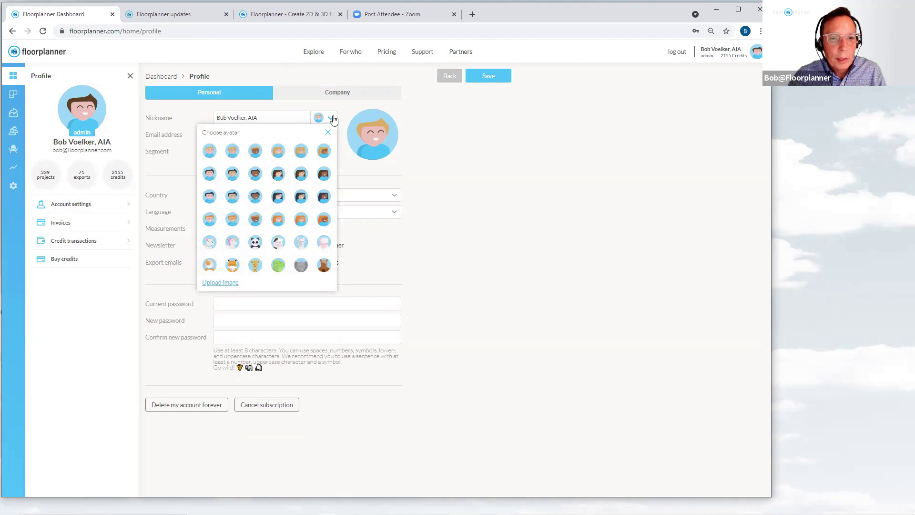
click(209, 244)
click(330, 118)
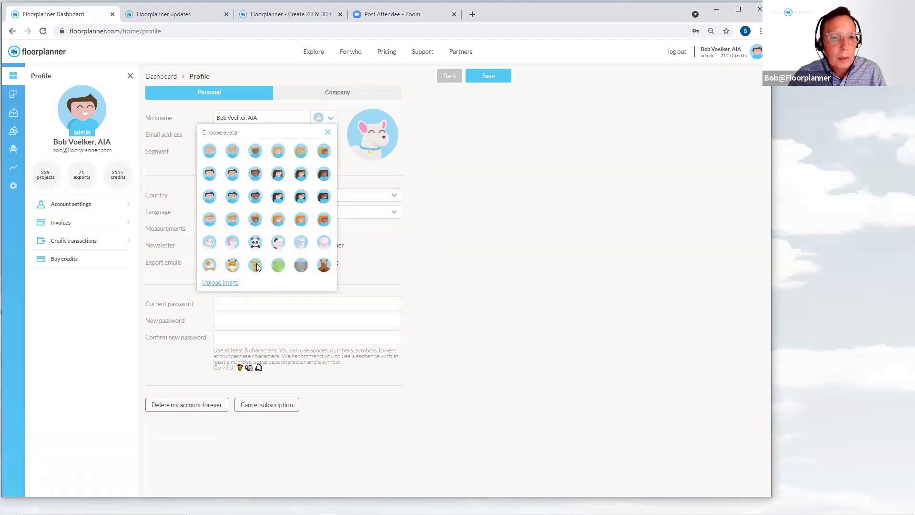
click(232, 244)
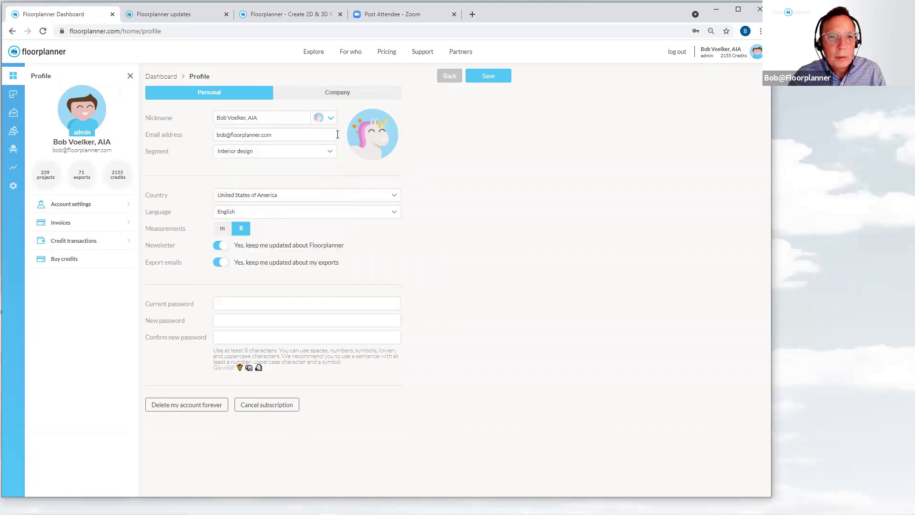
click(331, 120)
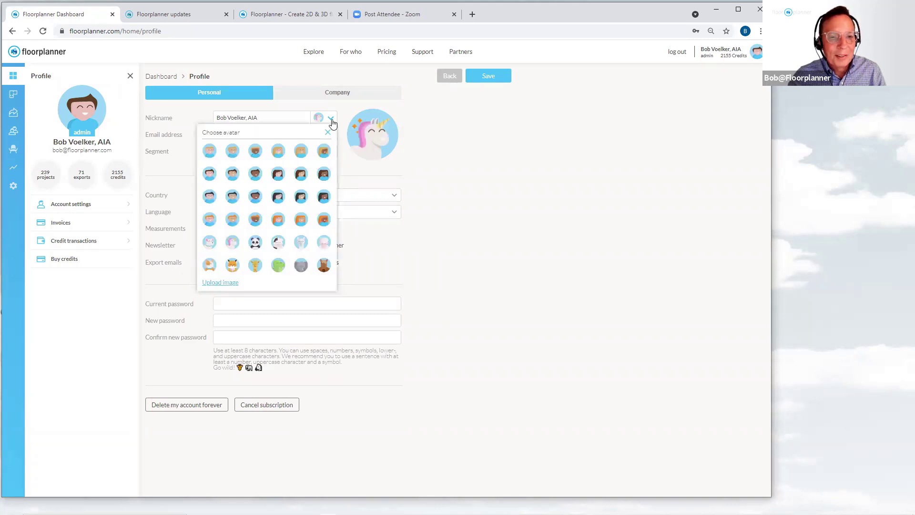
click(256, 242)
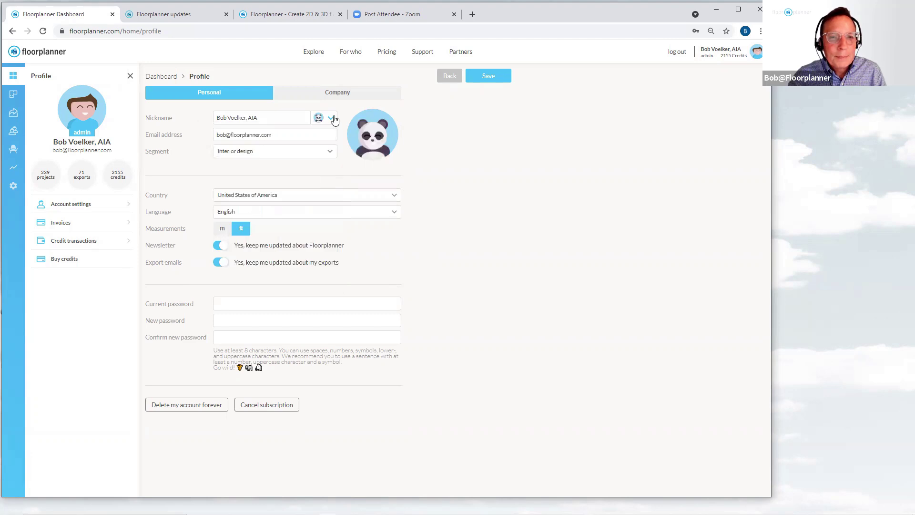
click(333, 119)
click(281, 243)
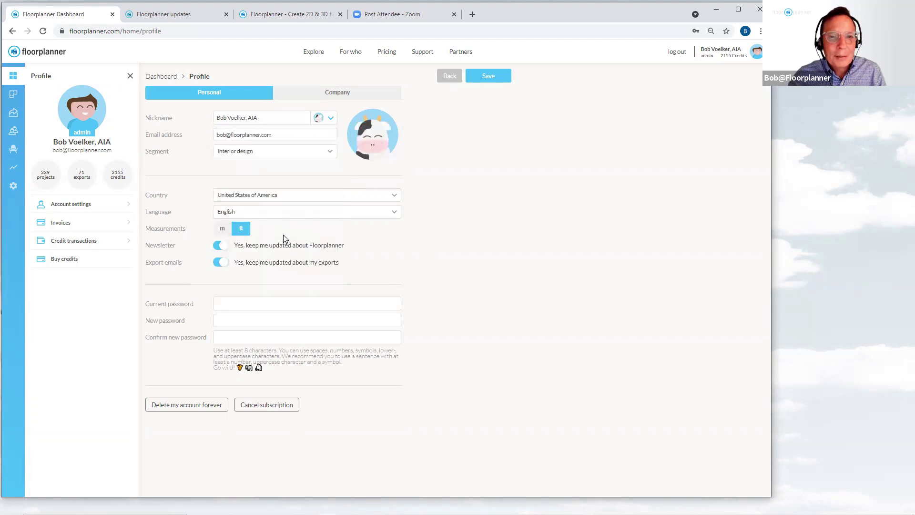
Choose the giraffe as the profile avatar
click(331, 120)
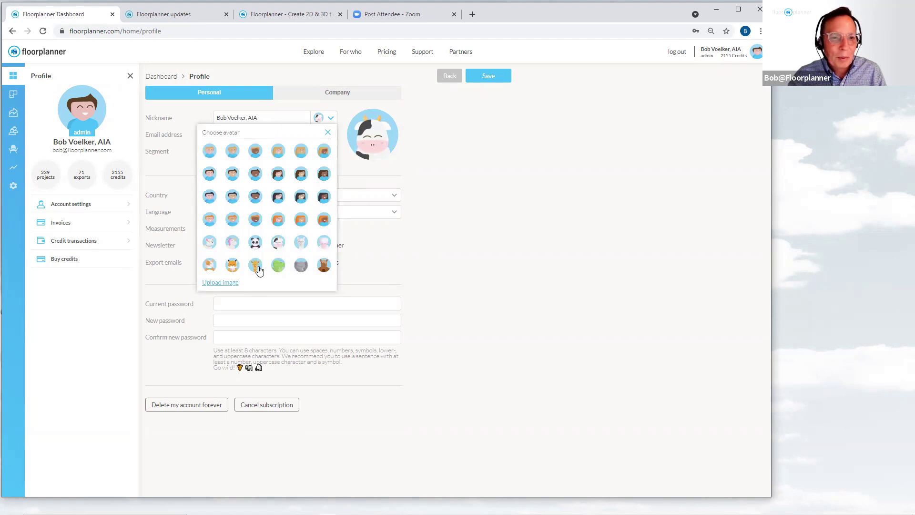
click(256, 265)
Upload IMG_3784.jpg from the Desktop as the profile avatar, apply it and save the profile
click(331, 120)
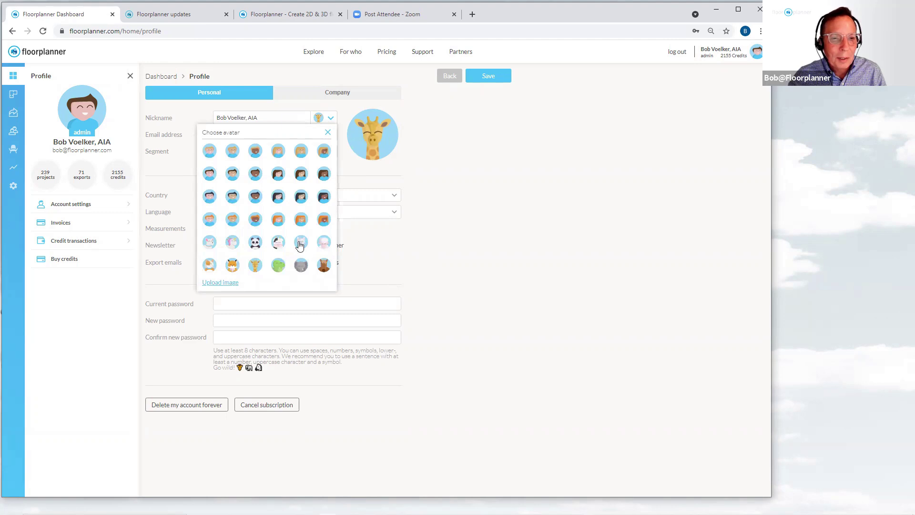
click(223, 283)
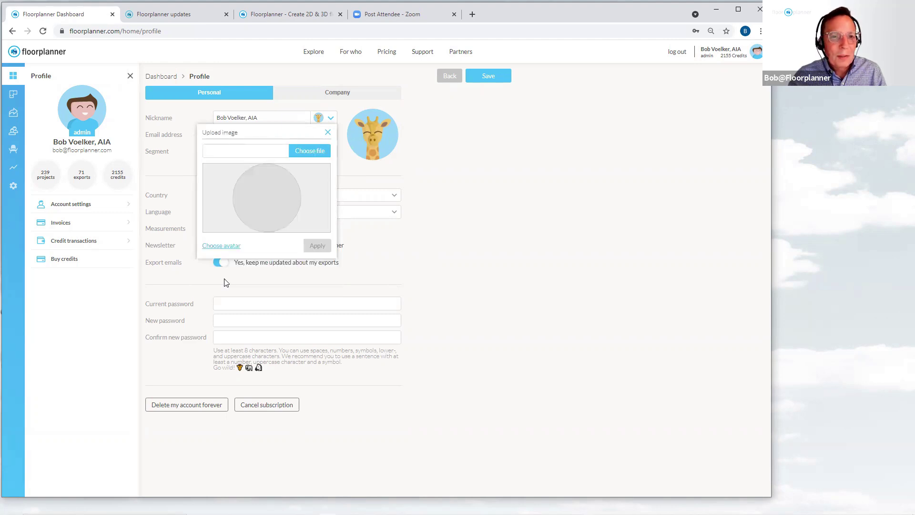
click(313, 152)
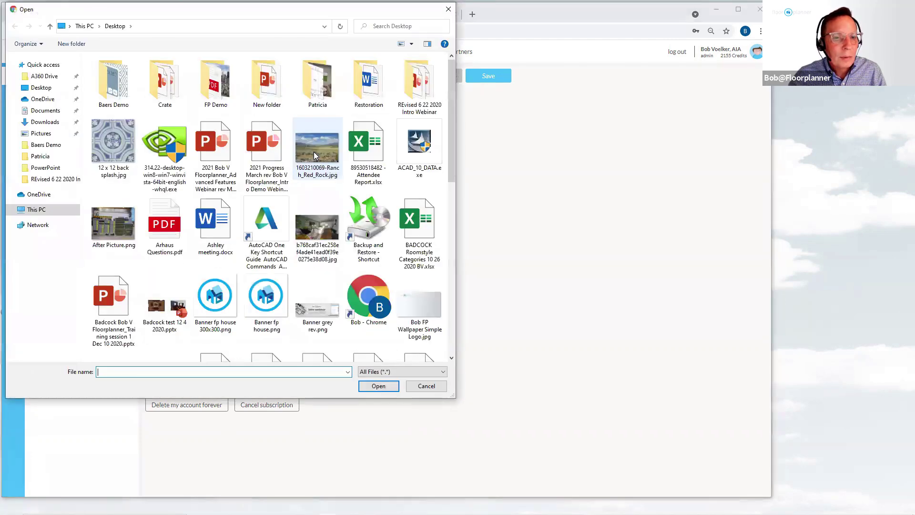
scroll(314, 152, down, 10)
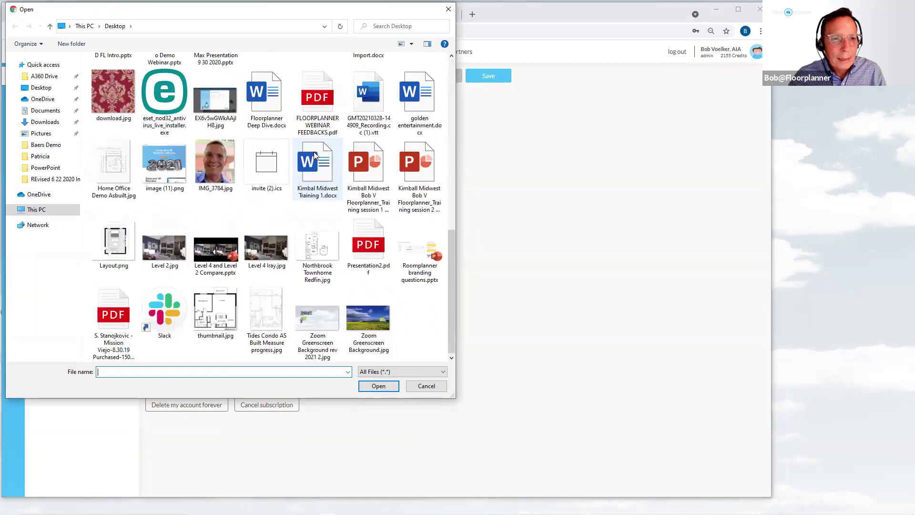
click(222, 182)
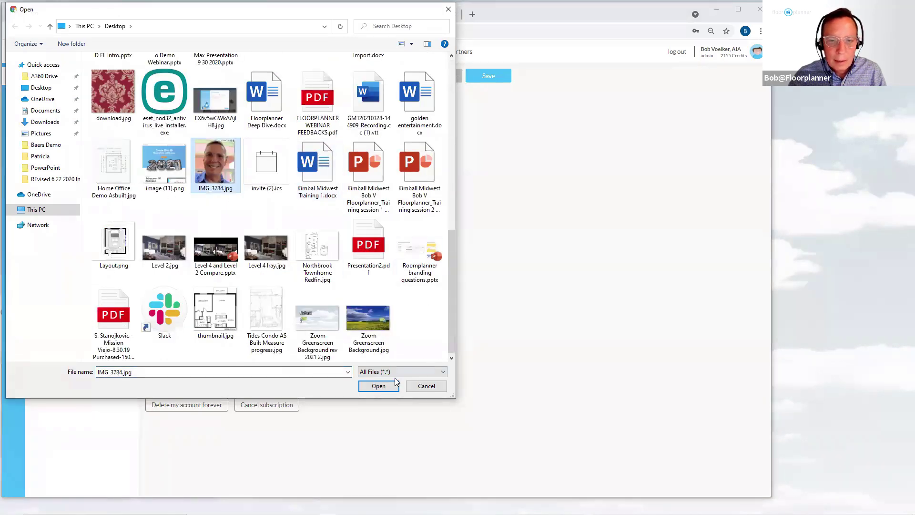
click(379, 386)
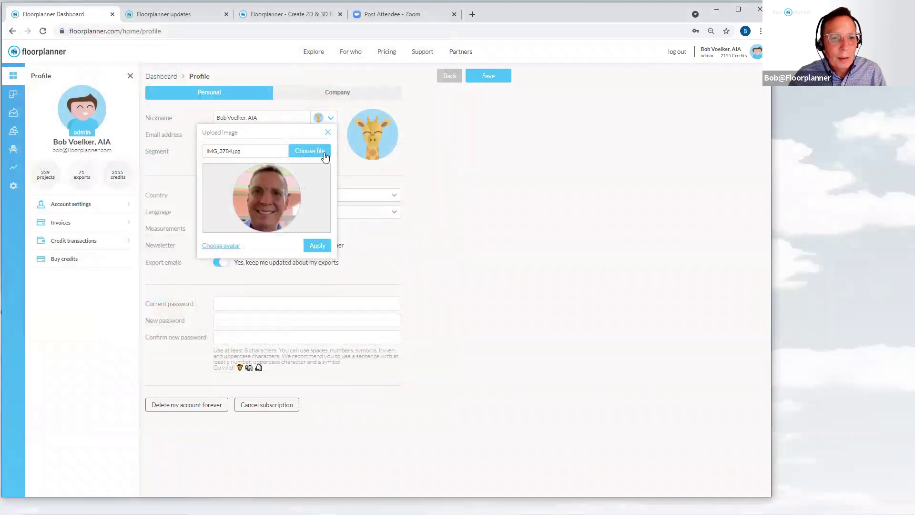
click(317, 246)
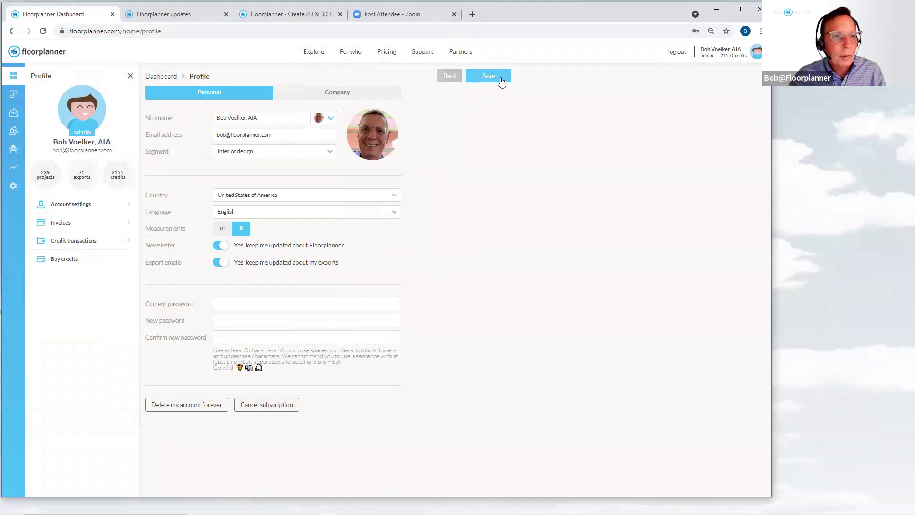
click(501, 77)
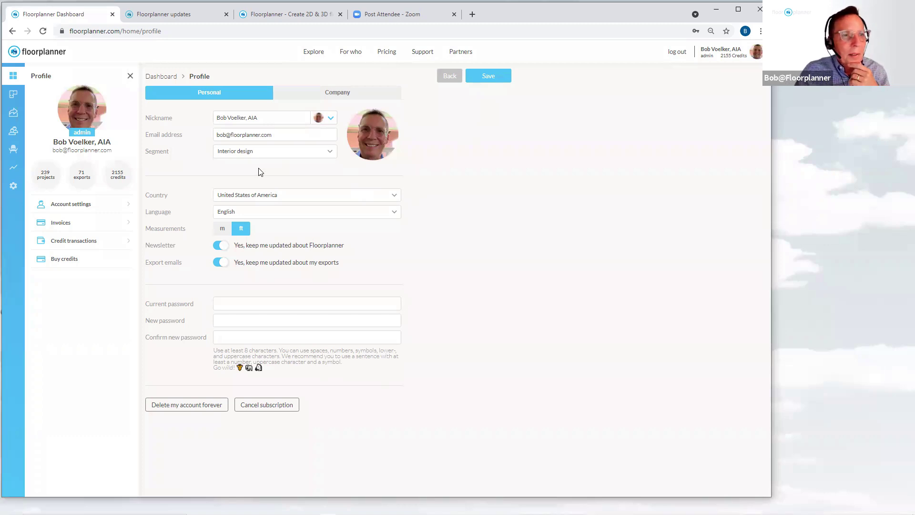
Open the New Featured Tools Demo project in the editor and view the settings of the desk on the left wall
click(13, 97)
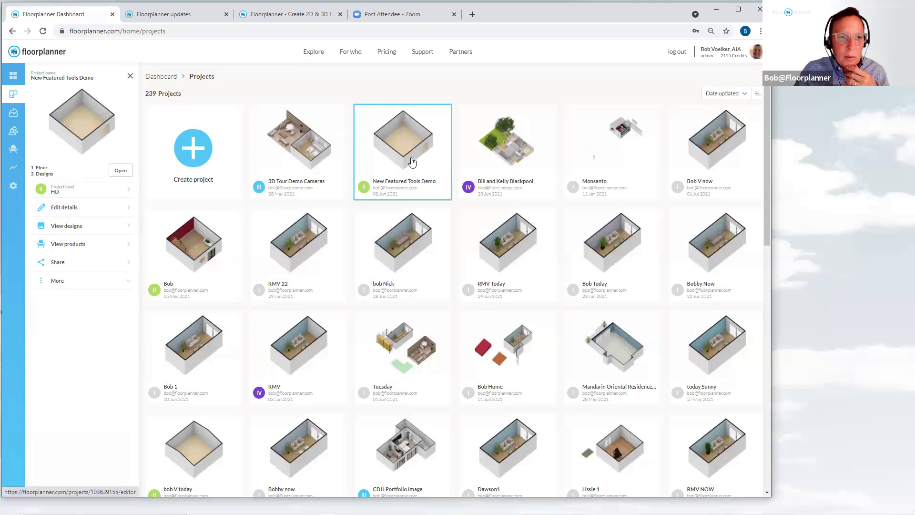
click(411, 155)
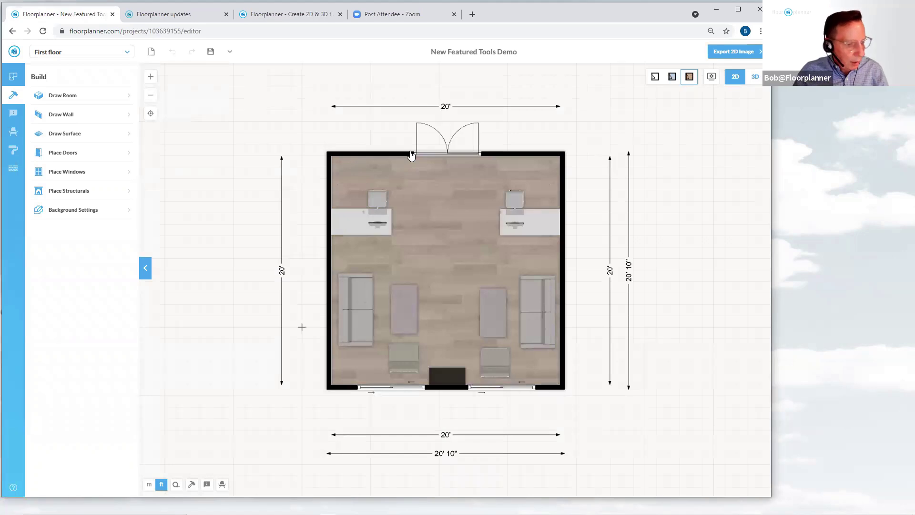
click(348, 227)
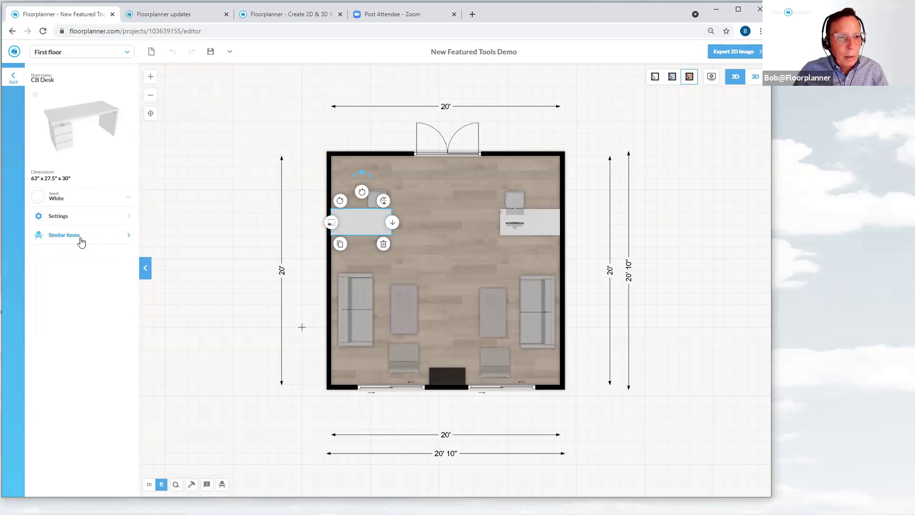
click(59, 217)
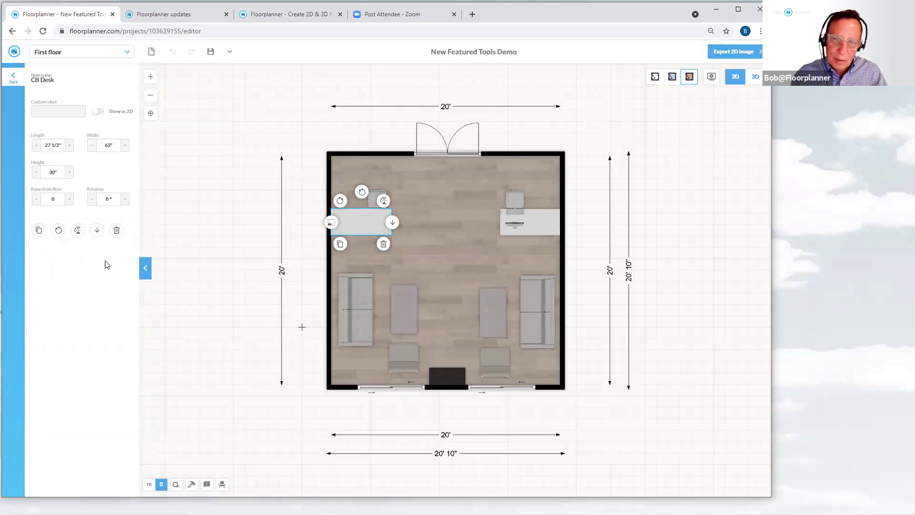
click(205, 243)
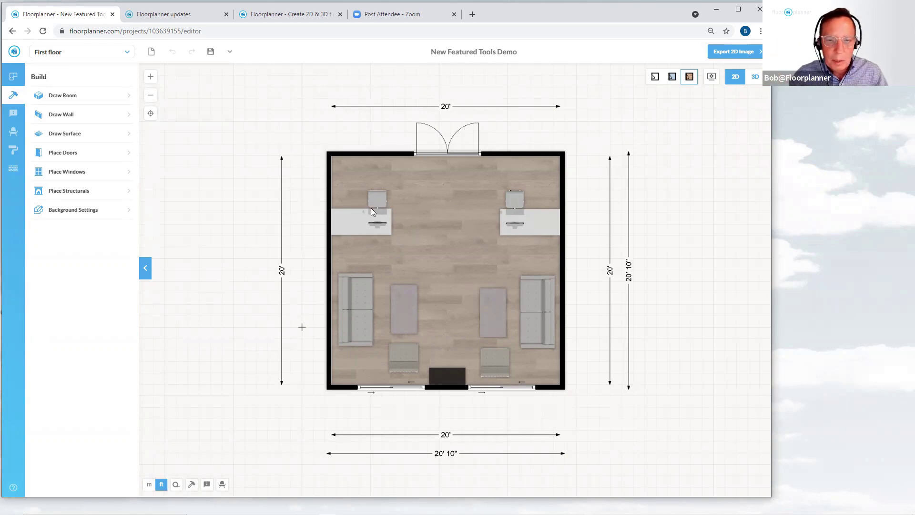
click(349, 229)
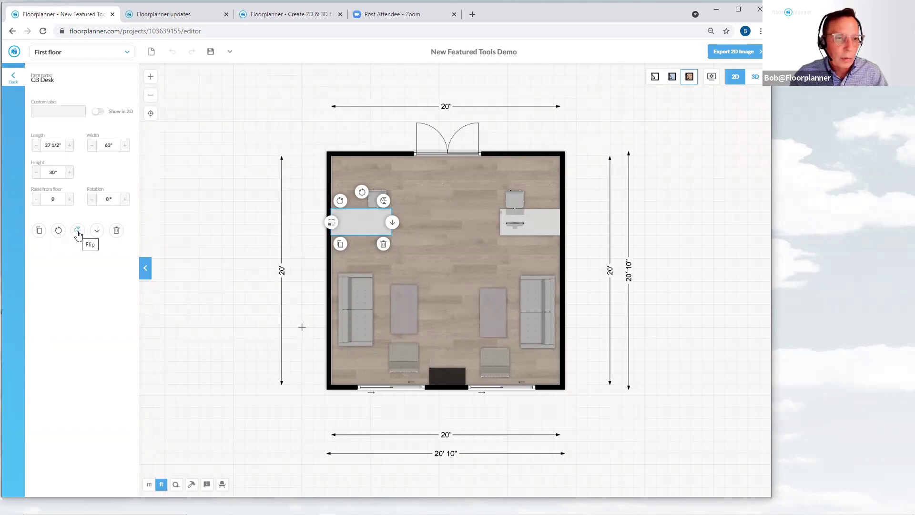
click(232, 233)
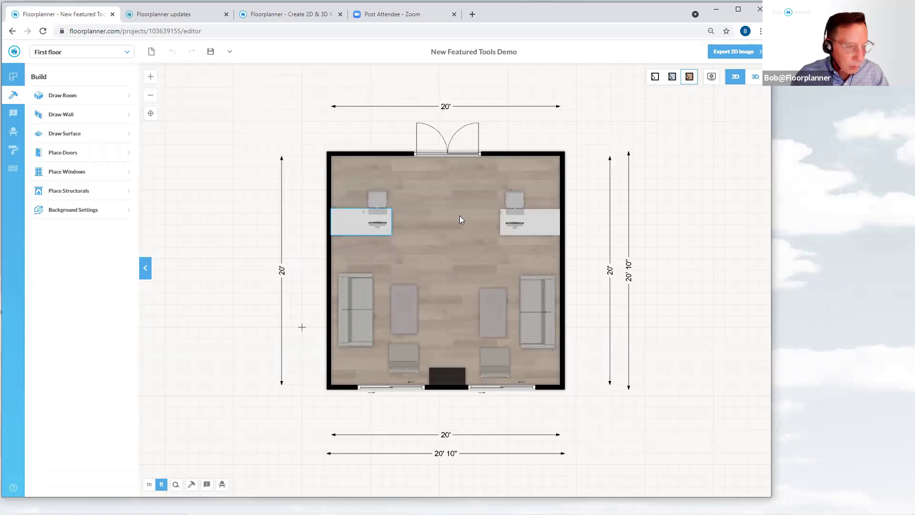
Open the room's settings and switch its surface area display on and back off
click(442, 242)
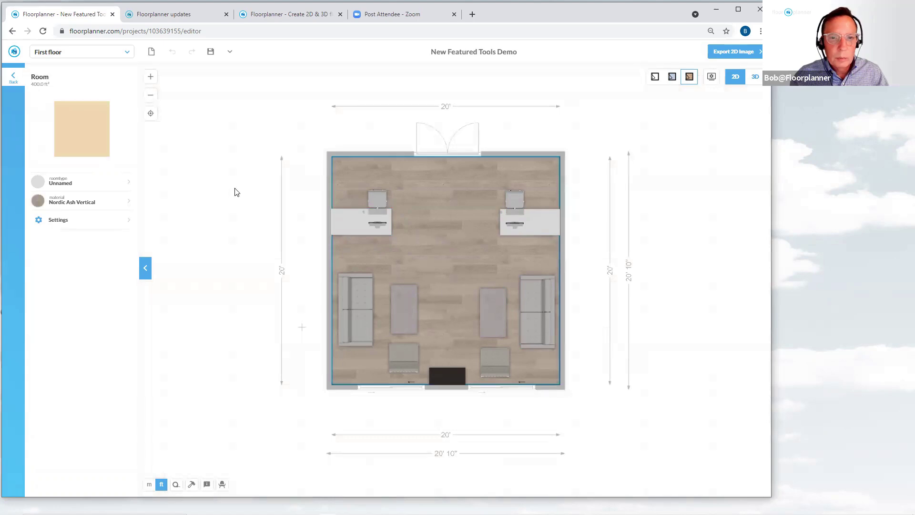
click(236, 192)
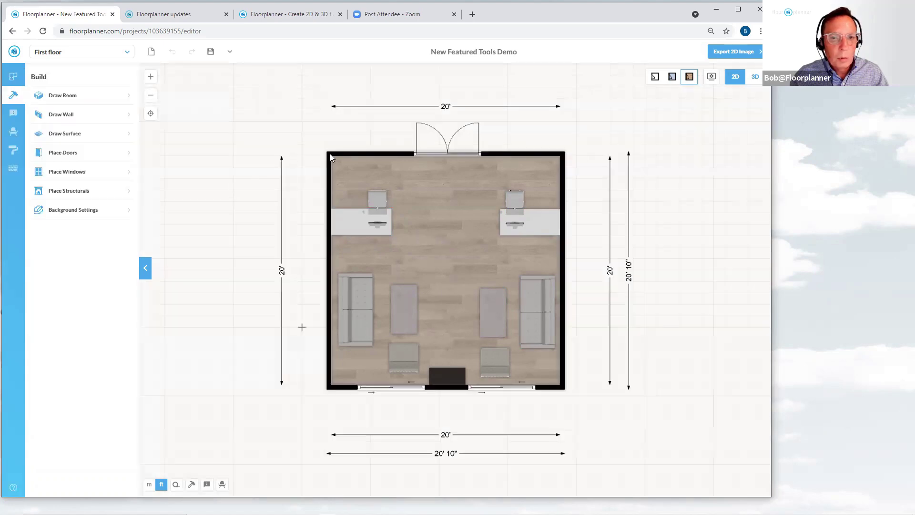
click(464, 274)
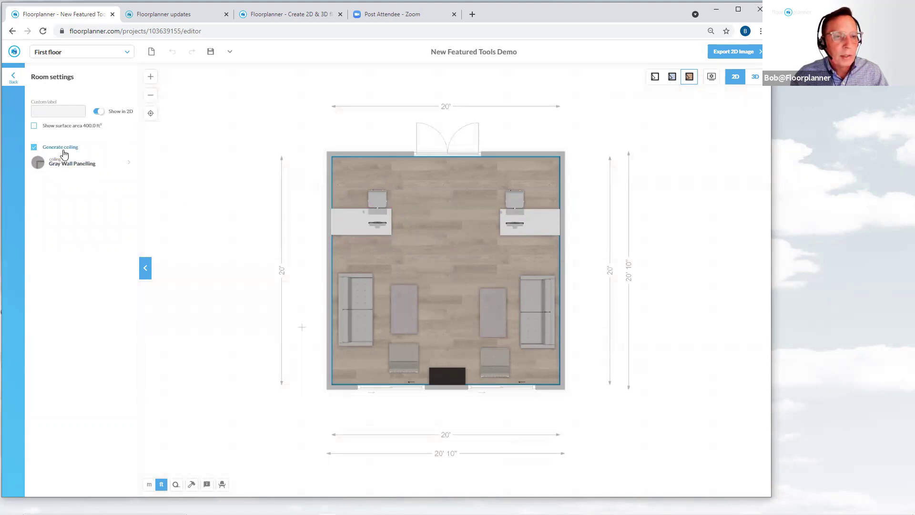
click(34, 127)
click(34, 127)
click(178, 172)
Examine the left wall's properties and its settings for custom label, thickness and height
click(329, 198)
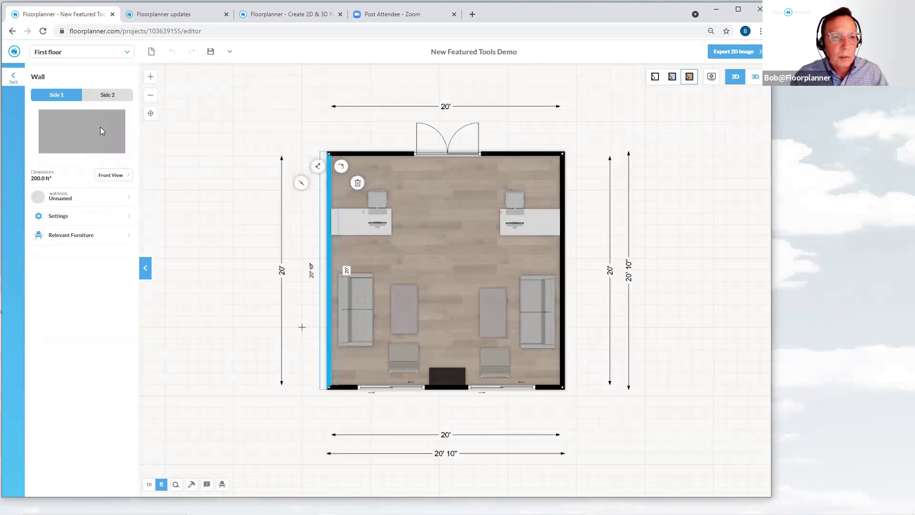
click(213, 216)
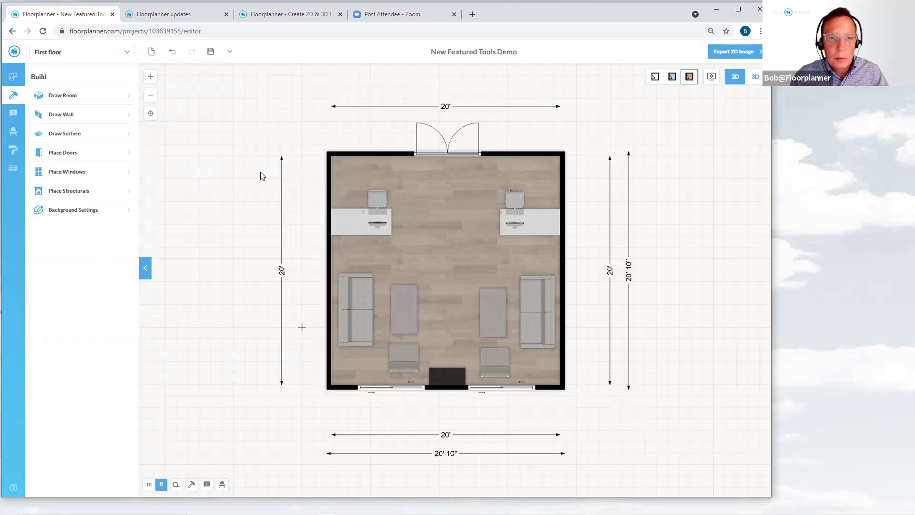
click(329, 201)
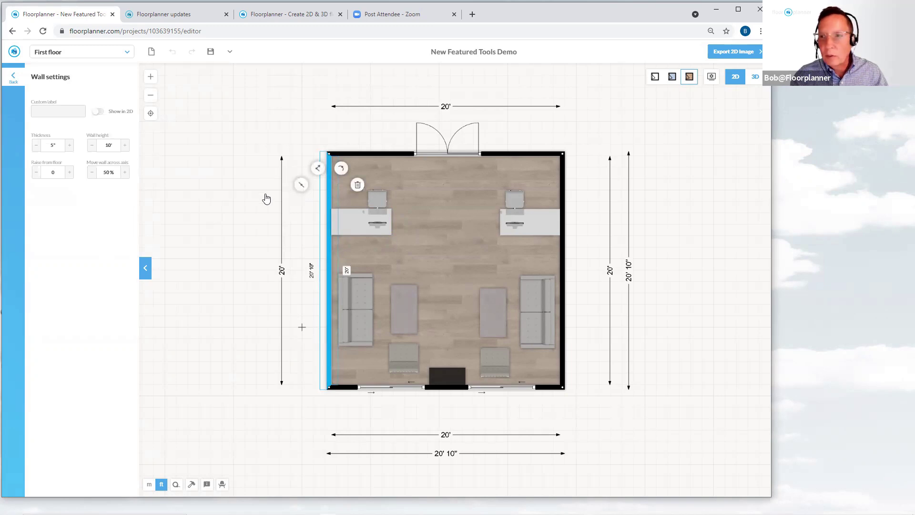
click(247, 184)
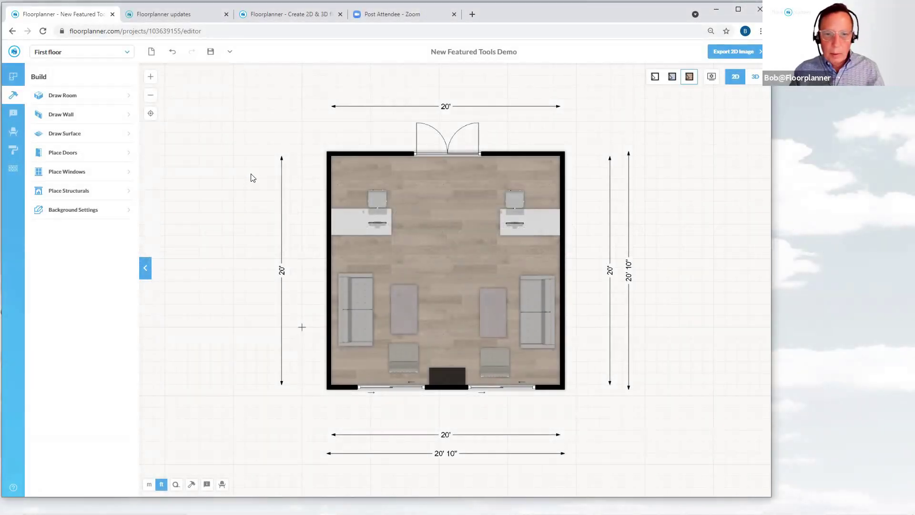
Select the Barcelona Chair at the lower left of the room and open its Design Within Reach store page
scroll(660, 358, up, 1)
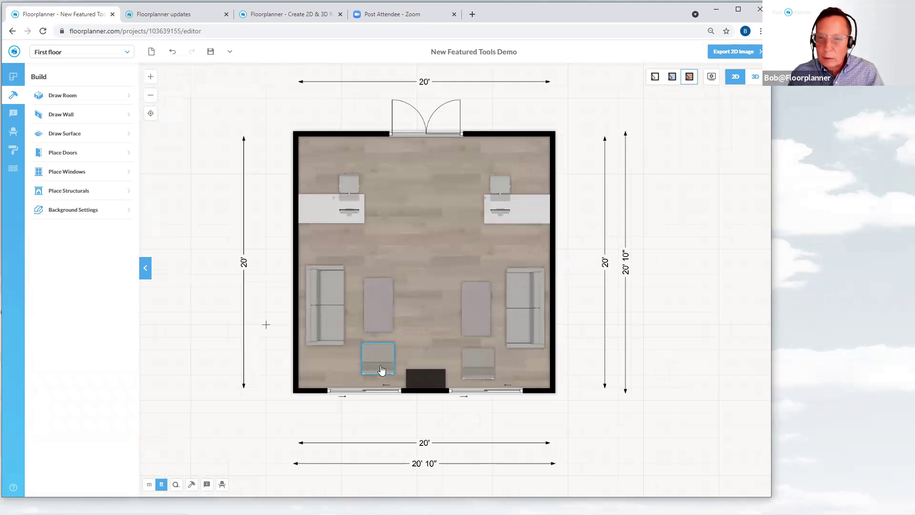
click(381, 370)
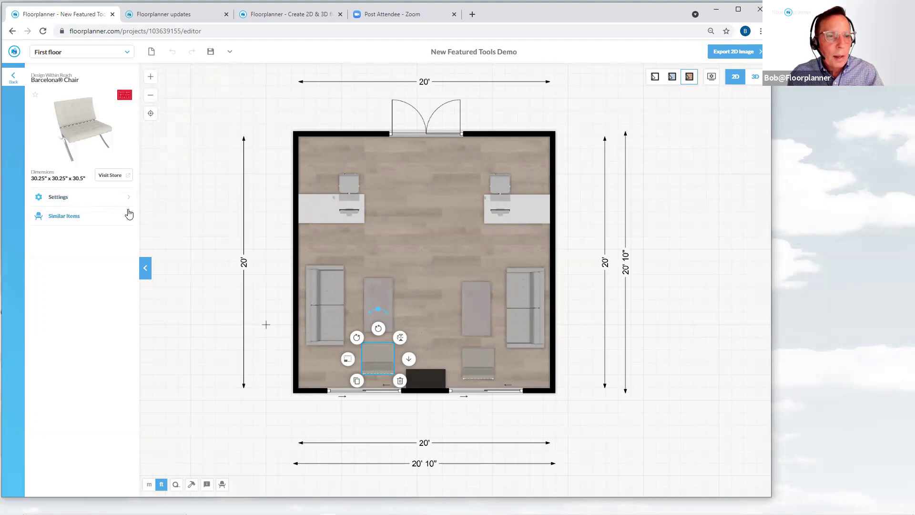
click(112, 181)
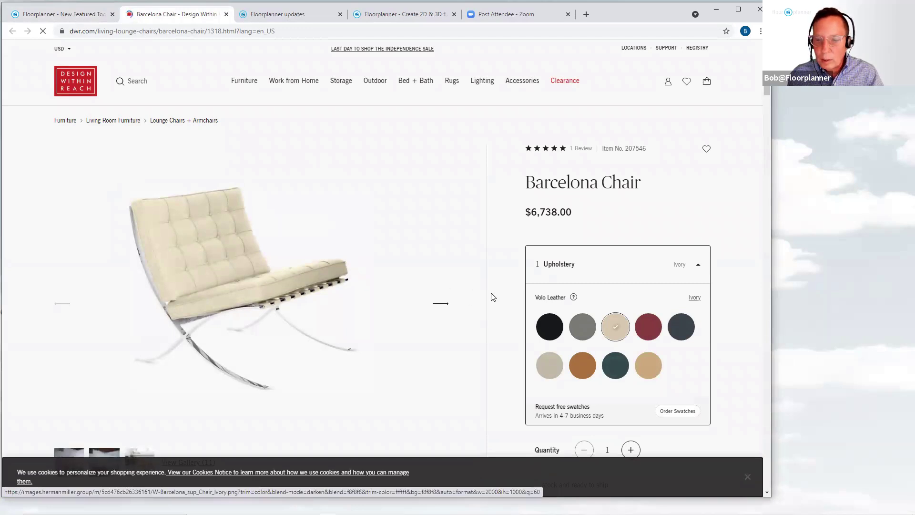
Preview the Barcelona Chair in Black, Tan and Parchment upholstery and look through its product page
click(550, 326)
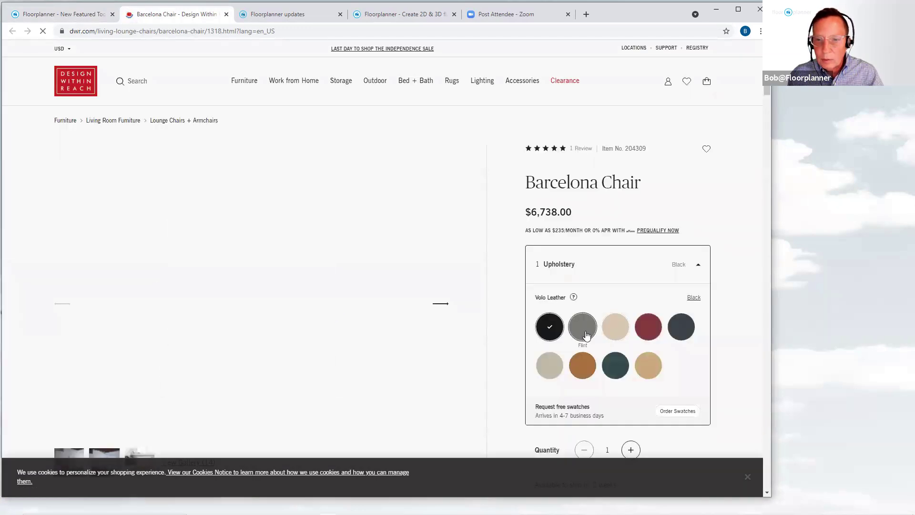
click(582, 366)
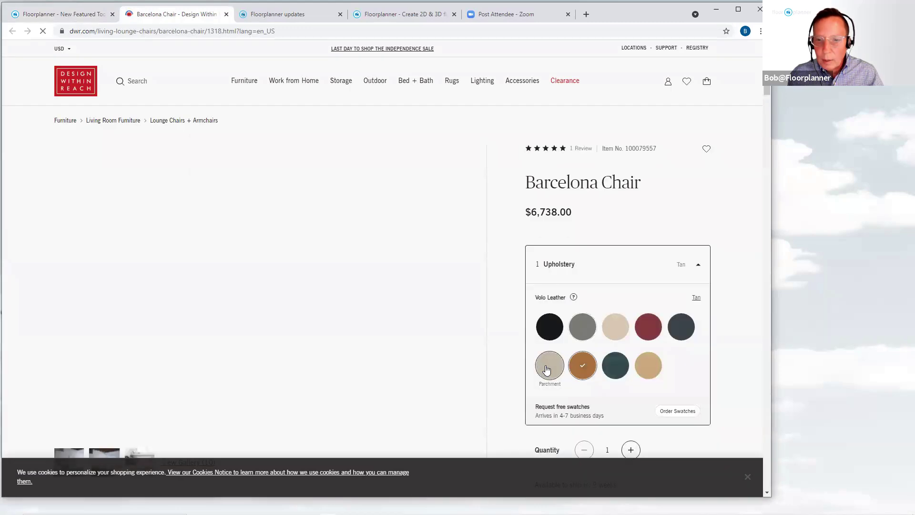
click(548, 367)
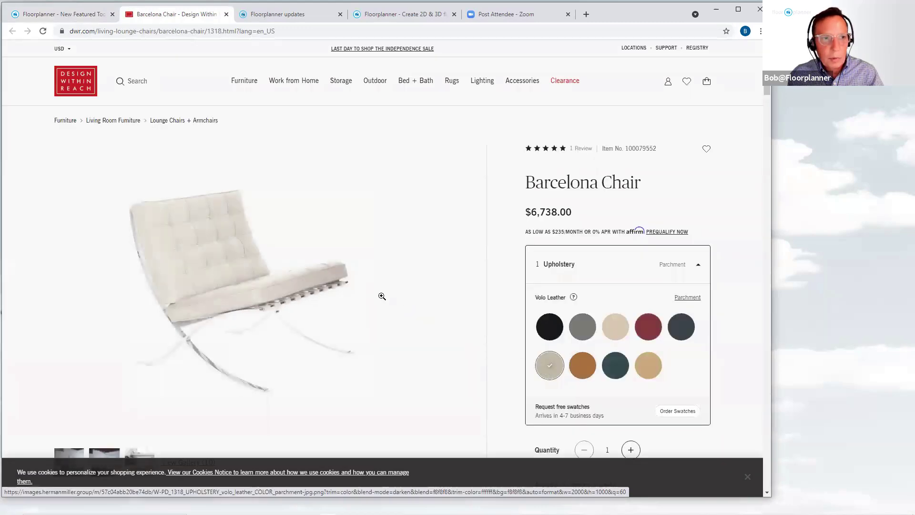
scroll(391, 299, down, 3)
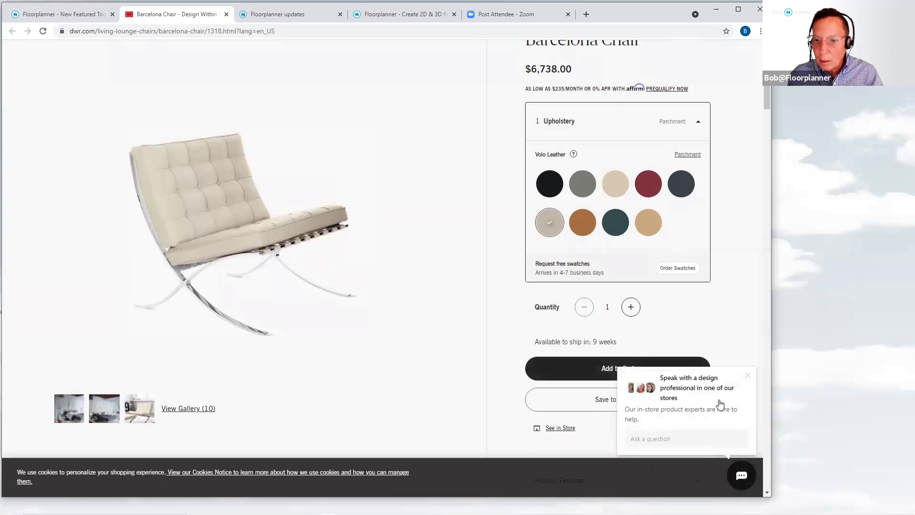
scroll(659, 338, up, 2)
scroll(604, 296, down, 4)
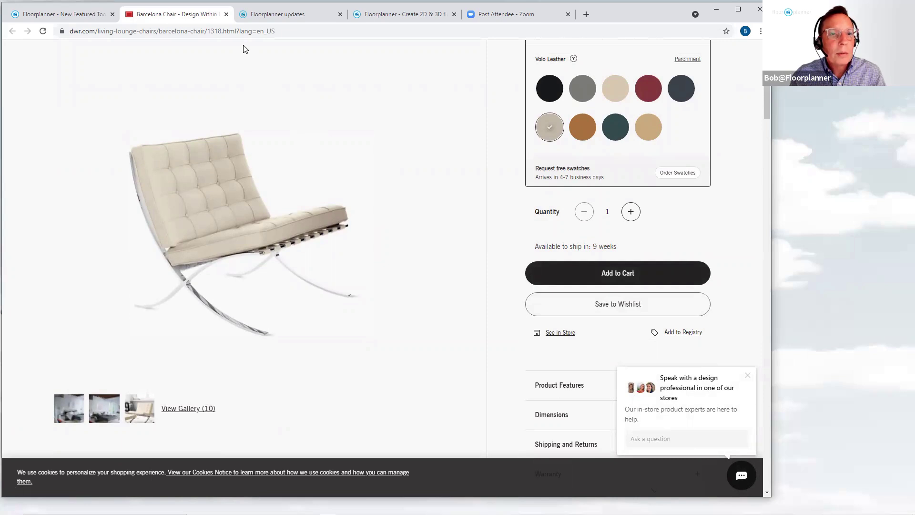
Return from the store page to the Floorplanner project and deselect the Barcelona Chair
click(84, 18)
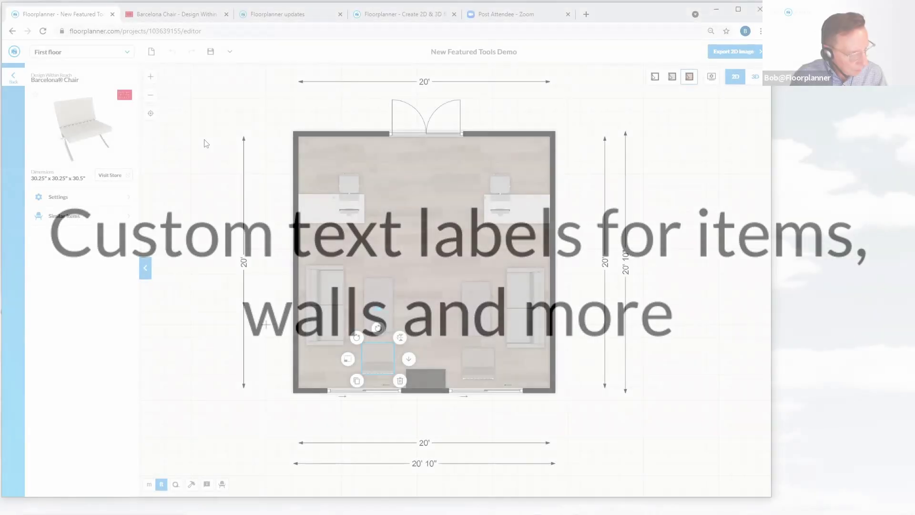
click(206, 143)
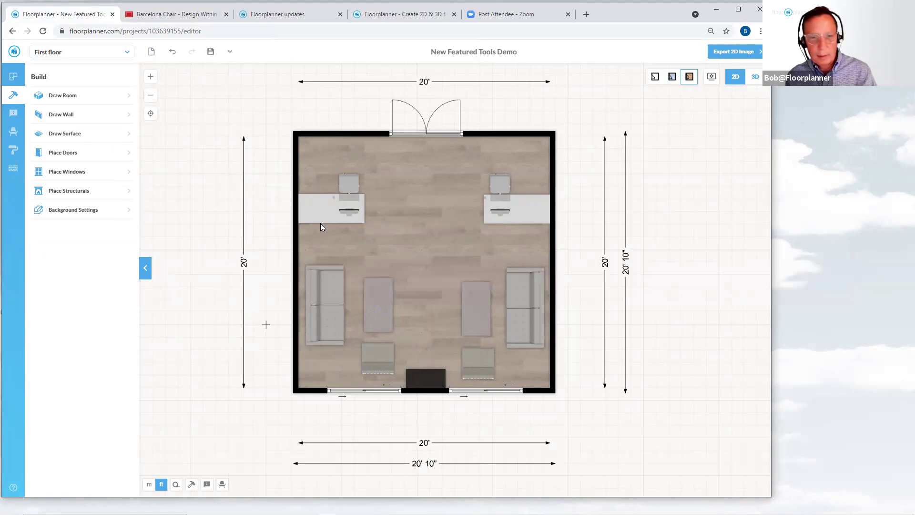
drag(596, 225, 600, 228)
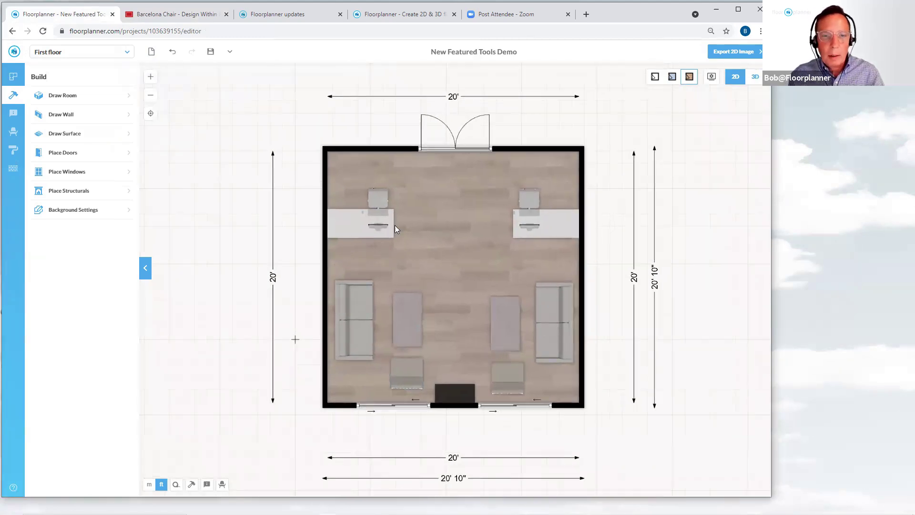
scroll(398, 226, up, 3)
scroll(399, 219, up, 1)
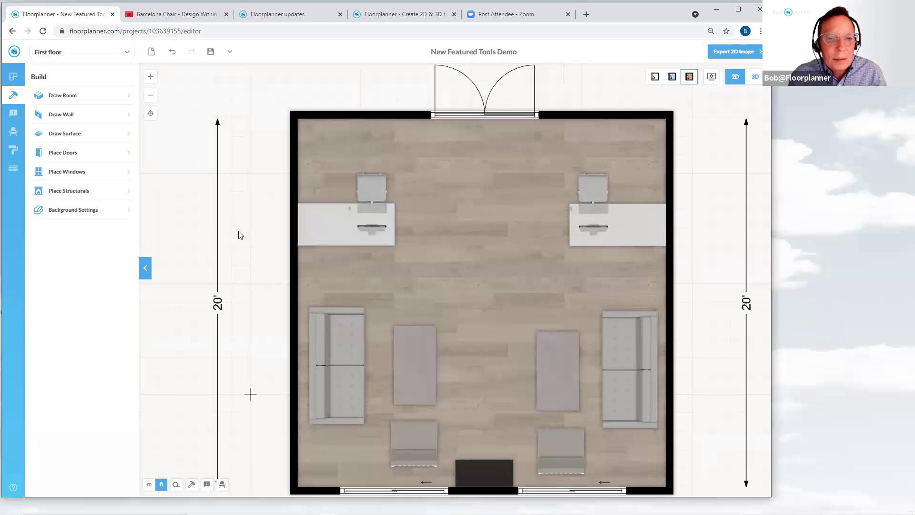
Enter a person's first name as the custom label of the CB Desk along the room's left wall
click(326, 236)
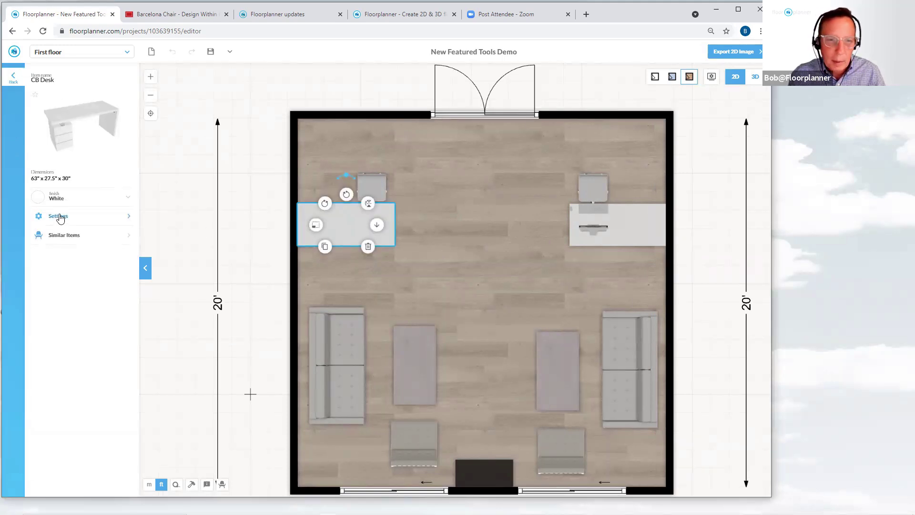
click(178, 221)
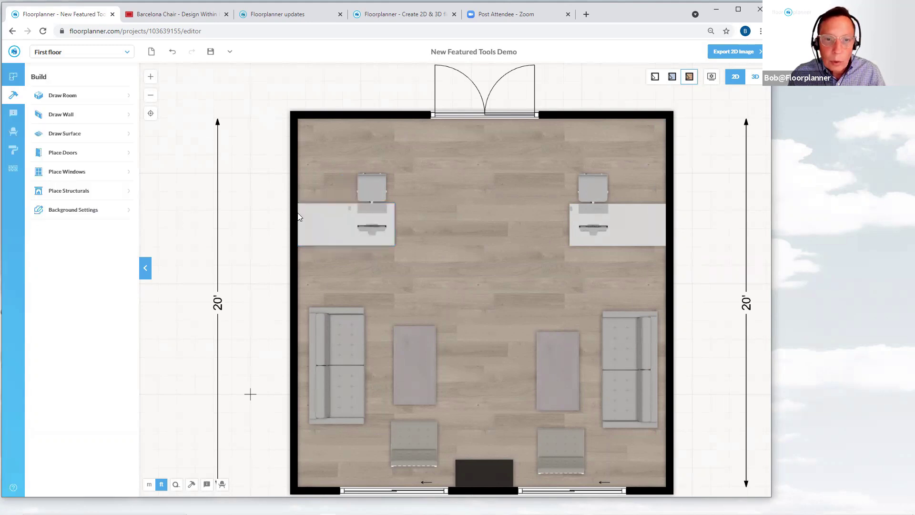
click(337, 231)
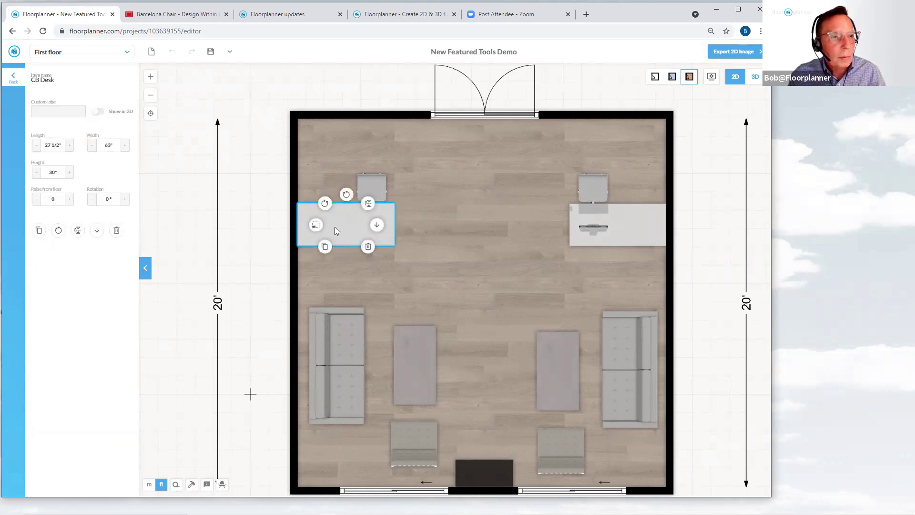
click(69, 113)
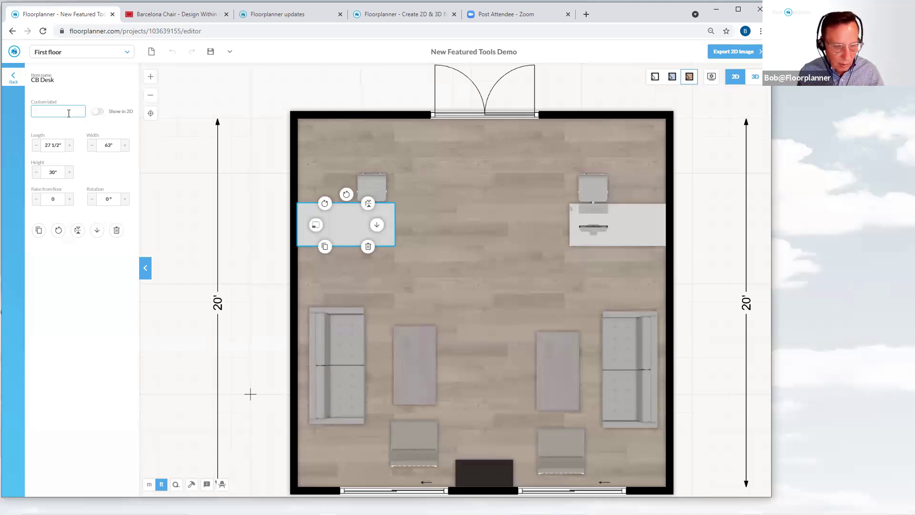
text(usan)
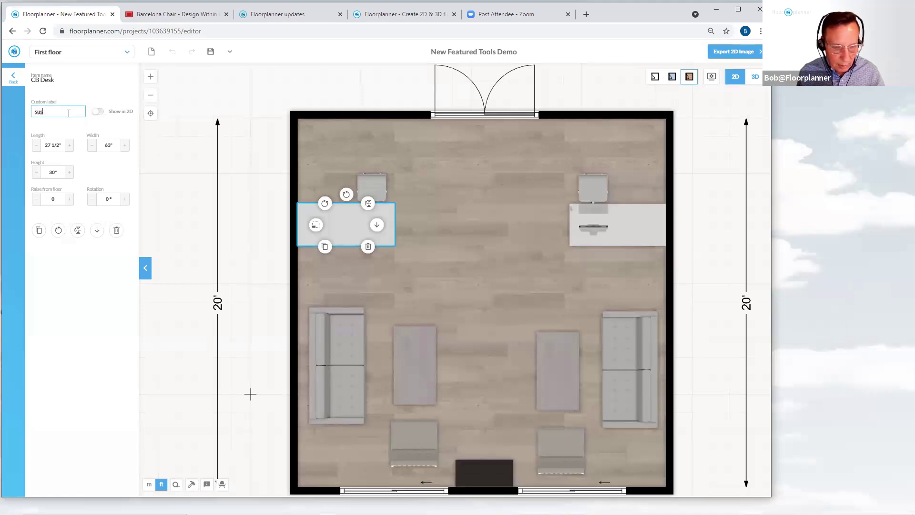
key(BackSpace)
key(BackSpace)
key(BackSpace)
key(BackSpace)
text(Susan)
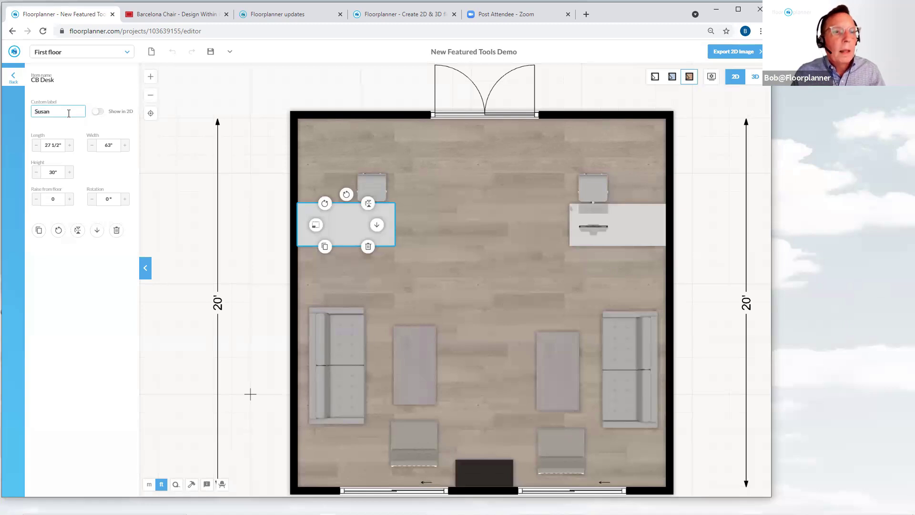
Show the left desk's custom label in 2D and shift the desk slightly toward the double-door wall
click(100, 113)
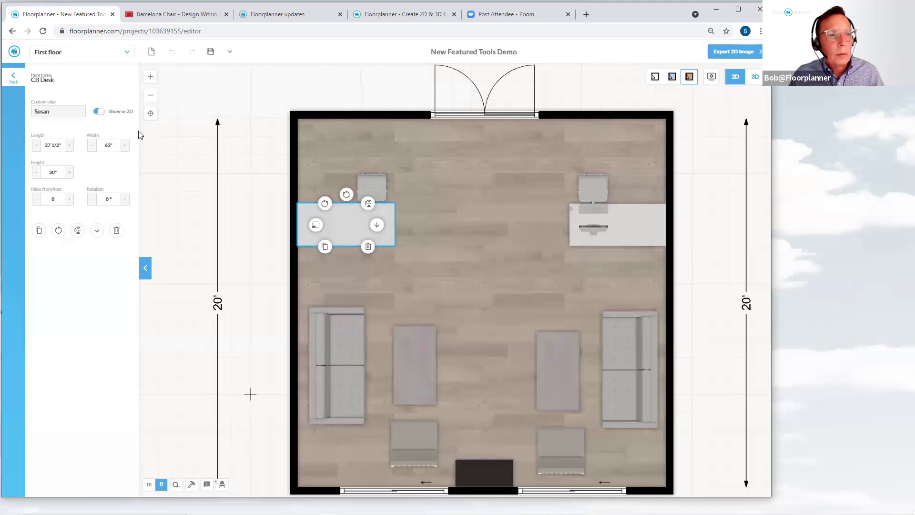
click(168, 143)
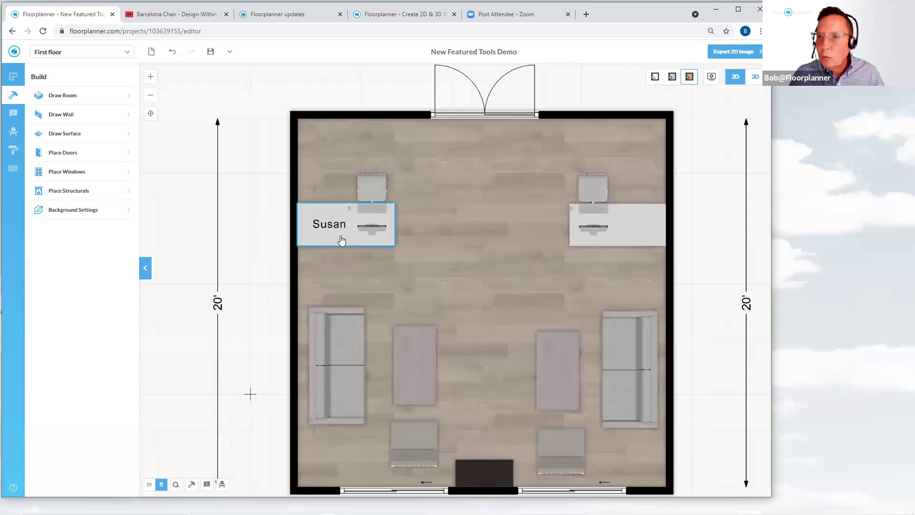
mouse_move(342, 239)
mouse_down()
mouse_move(355, 238)
mouse_move(345, 233)
mouse_up()
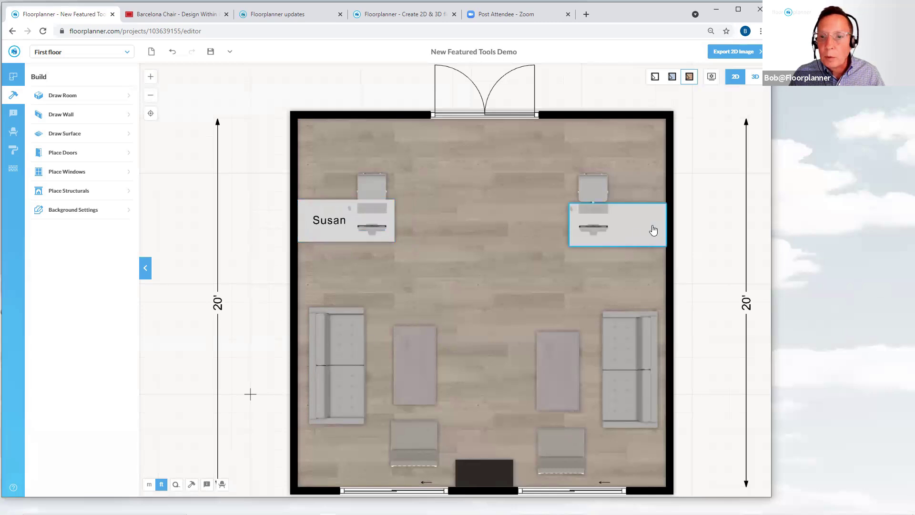
Give the desk along the right wall a custom label with another person's first name and show it in 2D
click(629, 228)
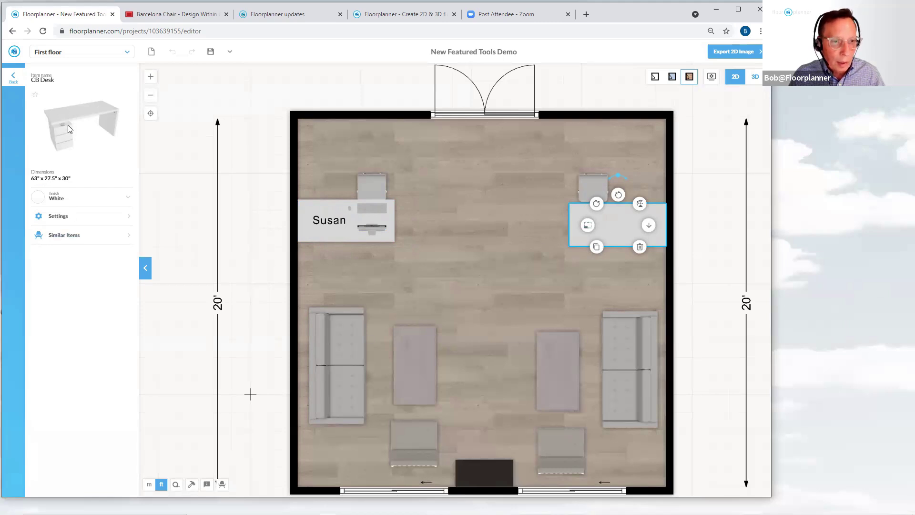
click(56, 220)
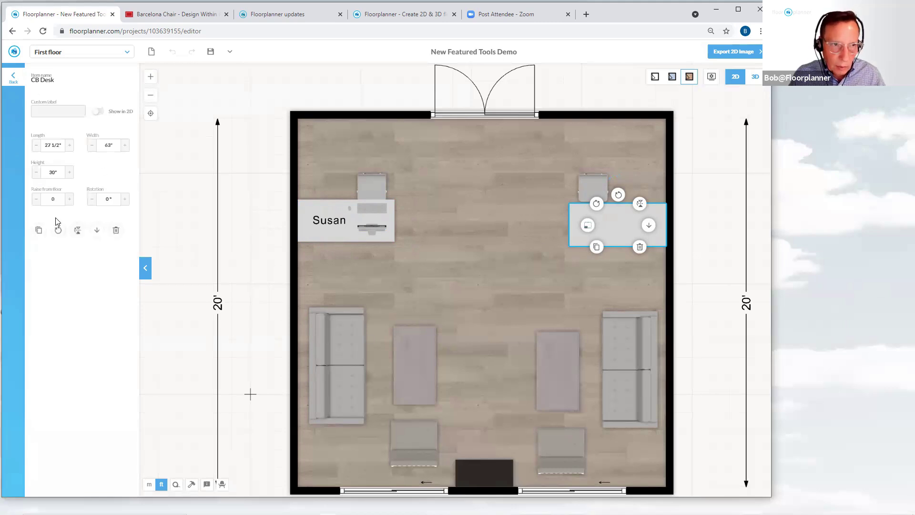
click(62, 111)
text(David)
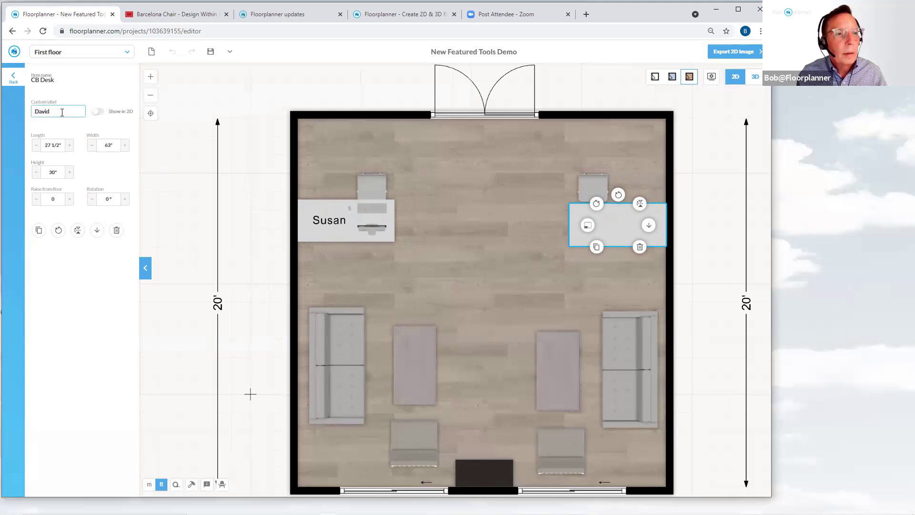
click(99, 111)
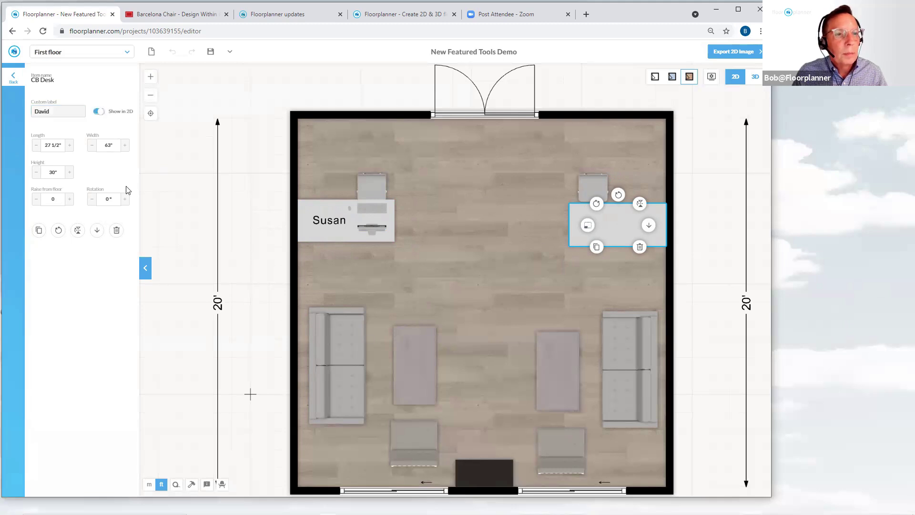
click(249, 284)
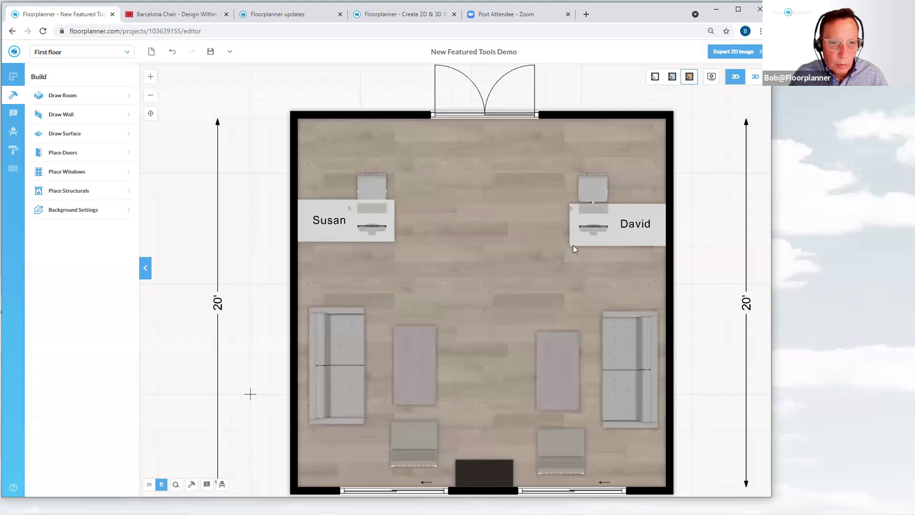
Label the double-door wall "Full Height Wall White", show the label in 2D and place it above the wall, right of the doors
click(352, 120)
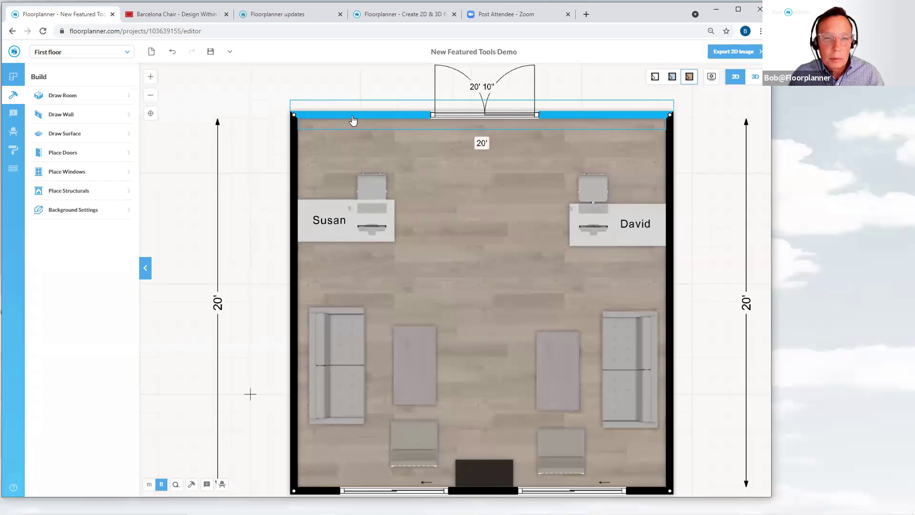
click(352, 119)
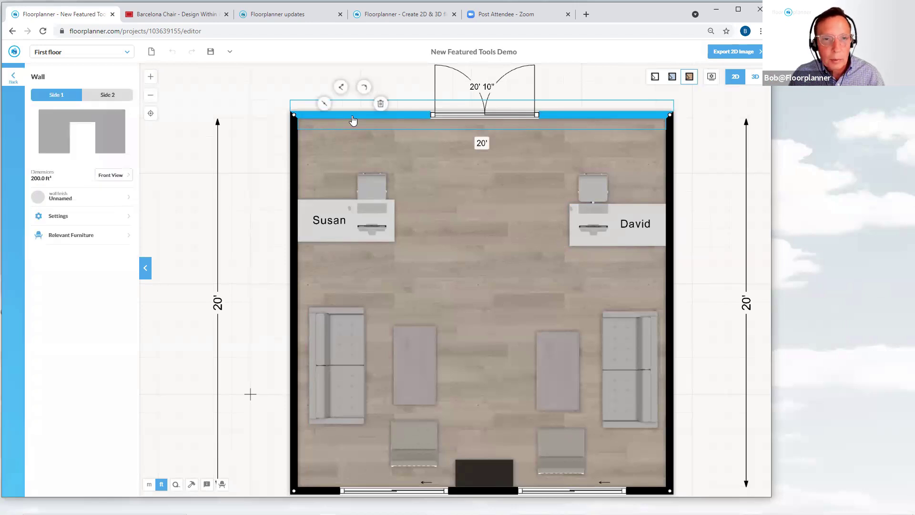
click(63, 112)
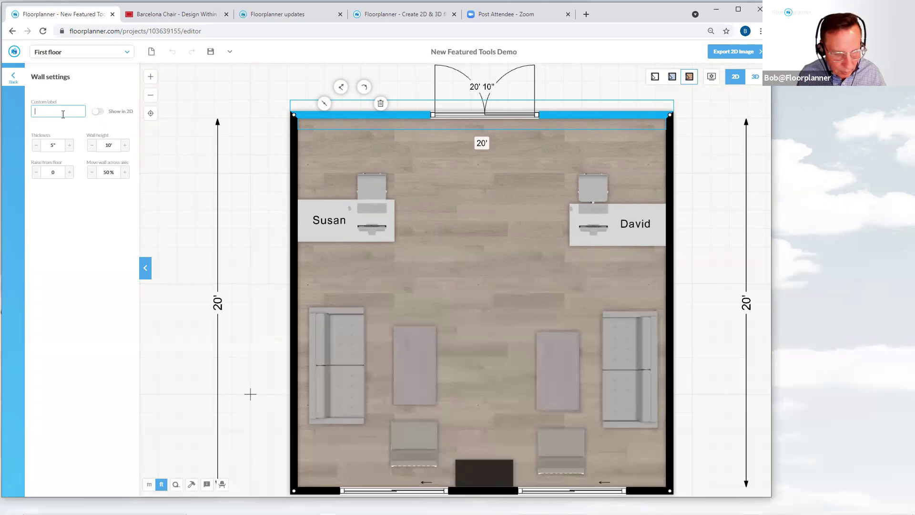
text(F)
text(ull Height)
text( Wall)
text( White)
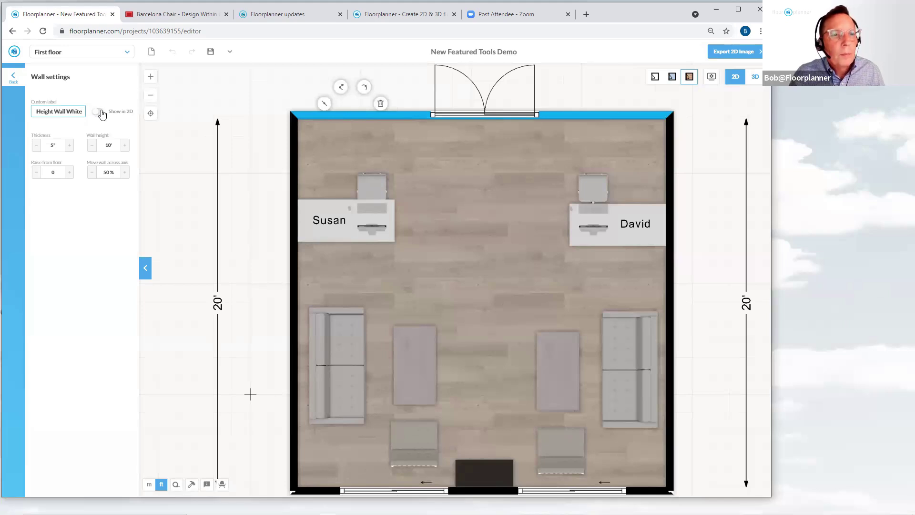
click(100, 112)
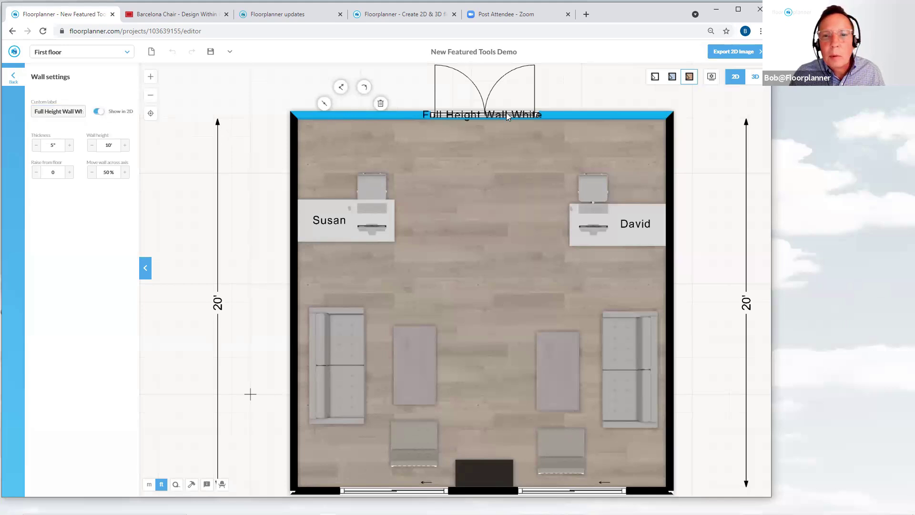
drag(506, 112, 493, 113)
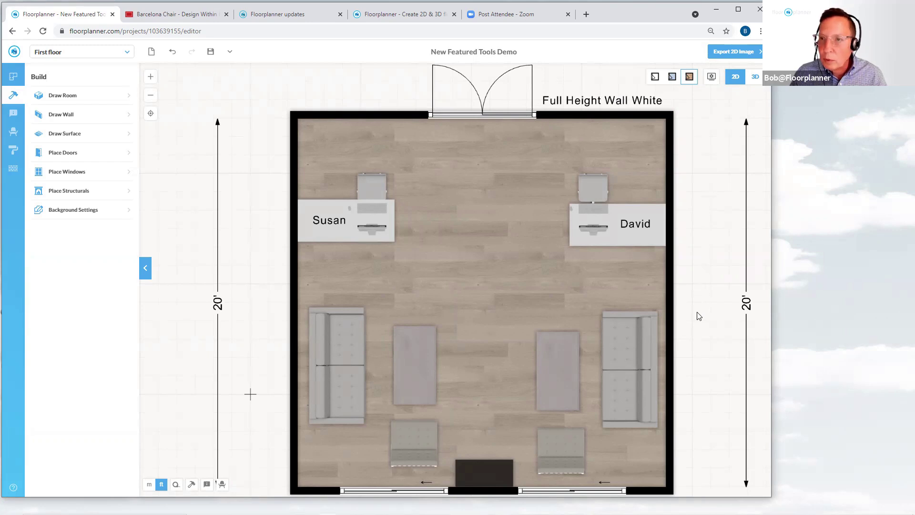
Examine the room's settings for a custom label and its display in 2D
click(507, 278)
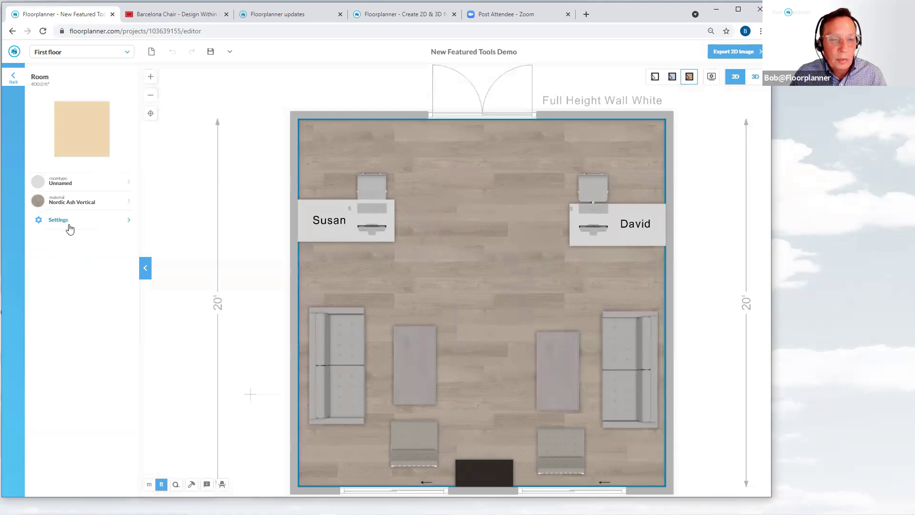
click(250, 233)
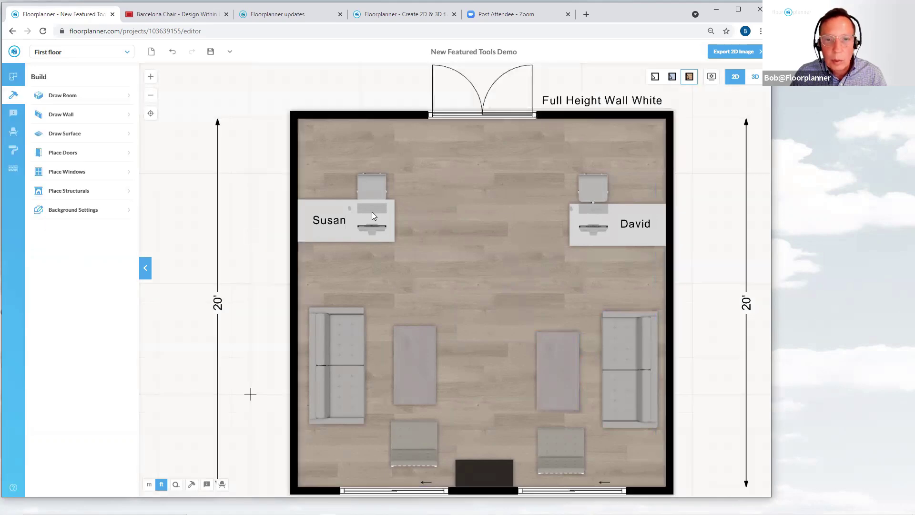
click(498, 215)
click(61, 113)
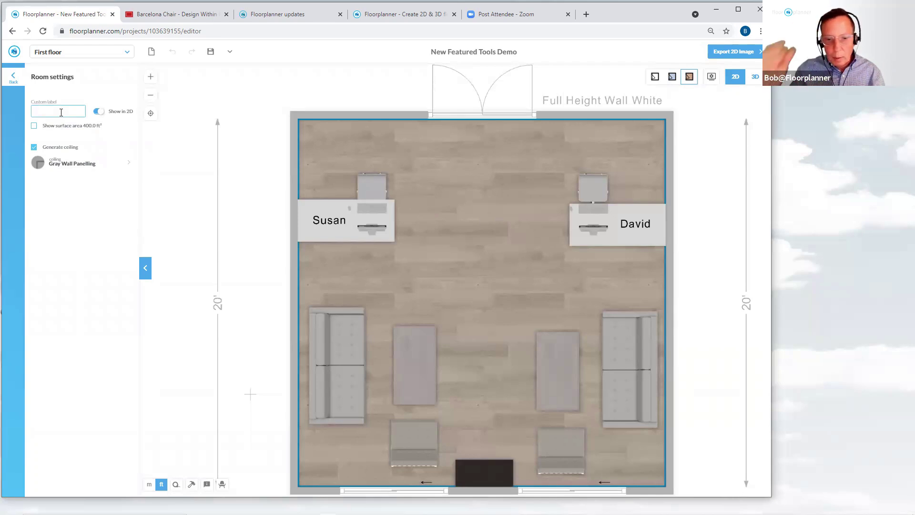
click(199, 257)
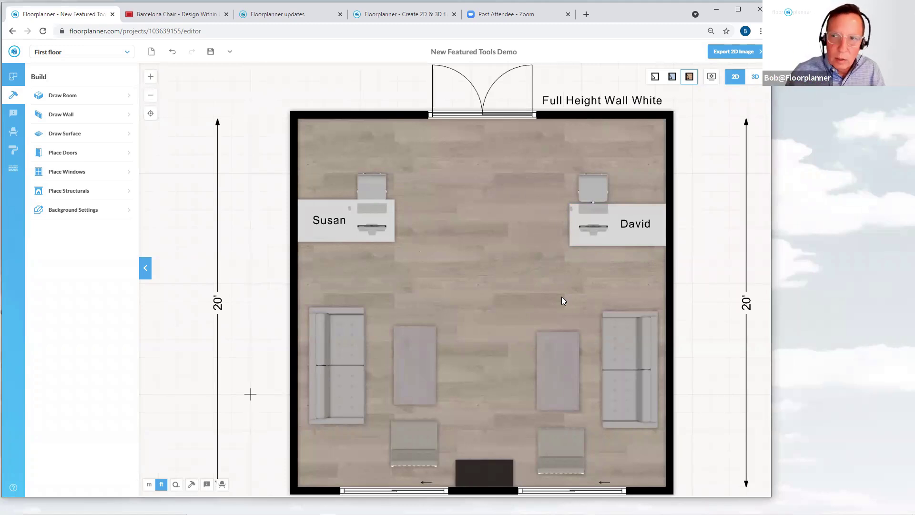
Assign the room the living room type in the House category
click(525, 288)
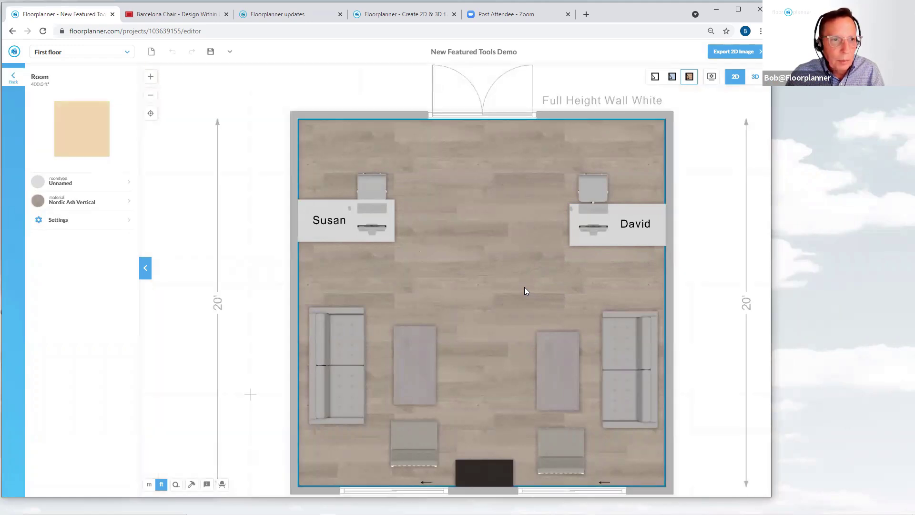
click(73, 190)
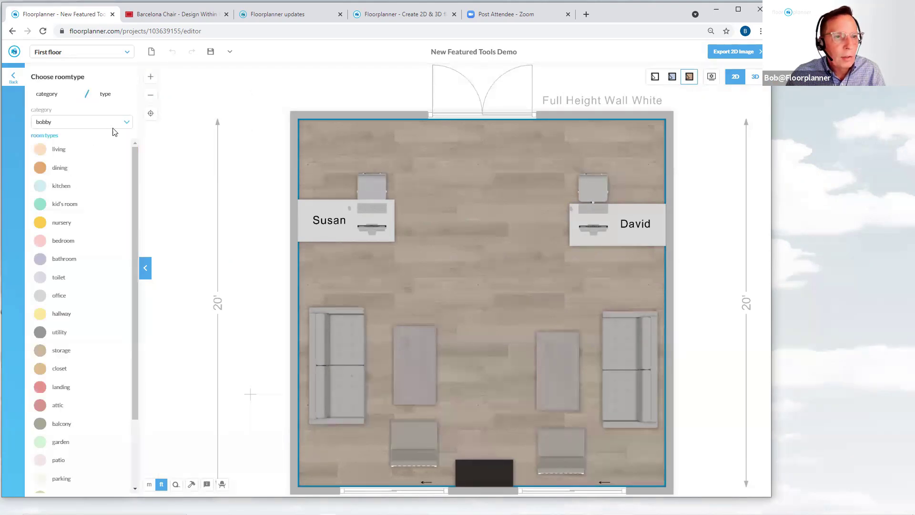
click(130, 124)
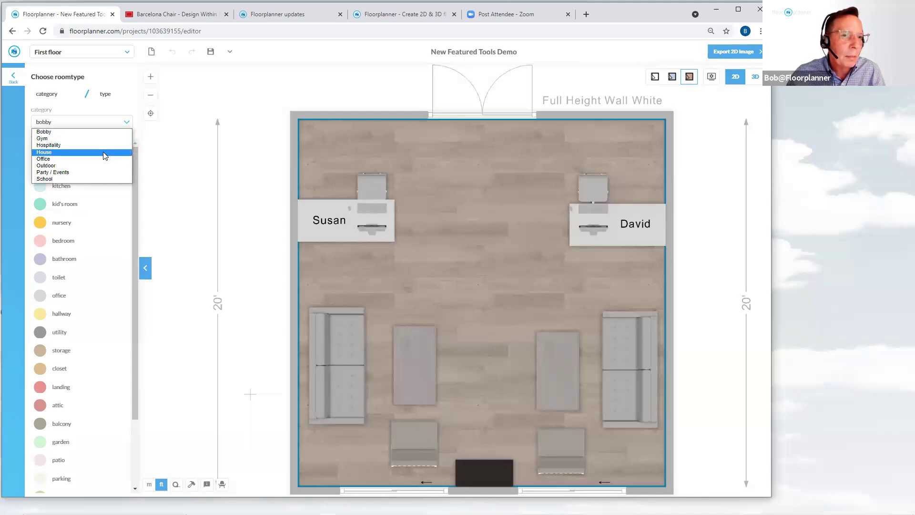
click(103, 149)
click(127, 122)
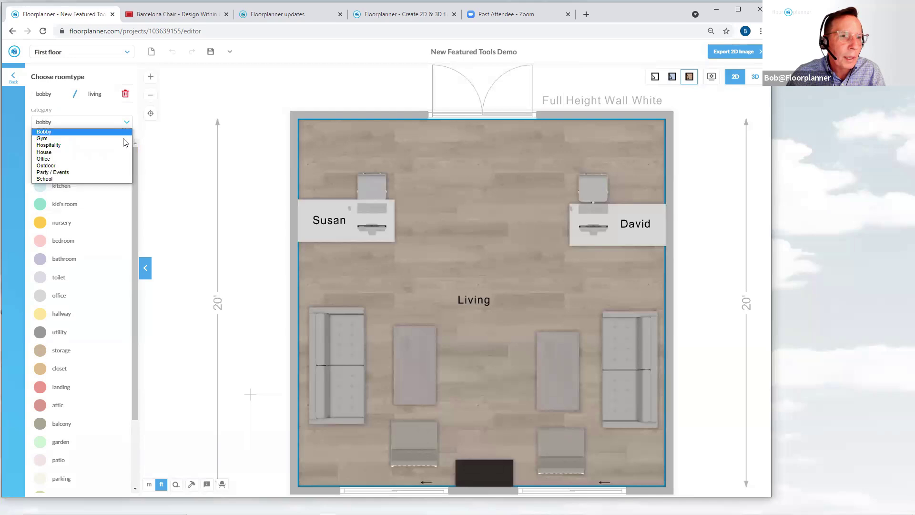
click(123, 153)
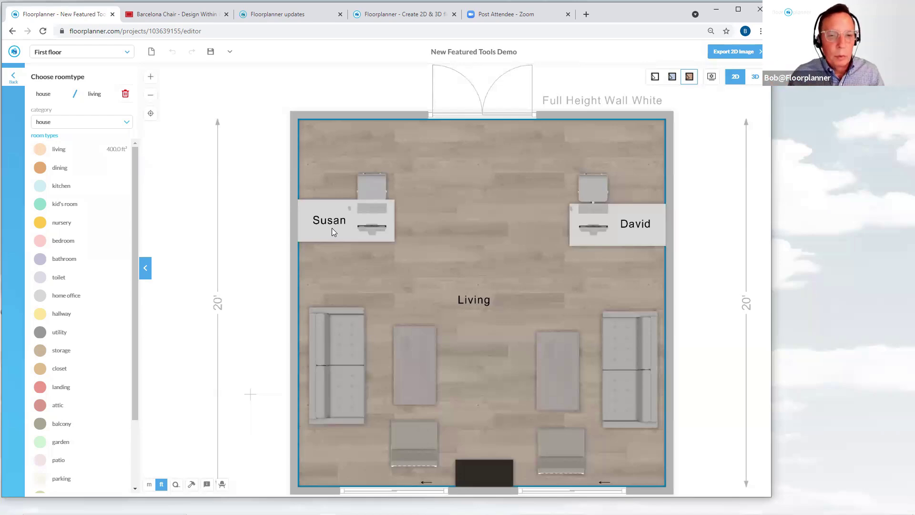
click(247, 228)
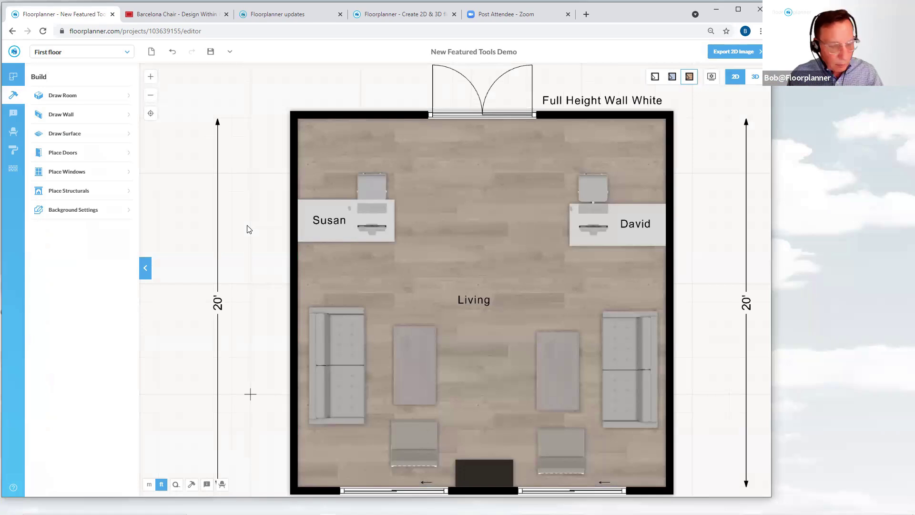
Switch the floor plan to the 3D view
click(749, 82)
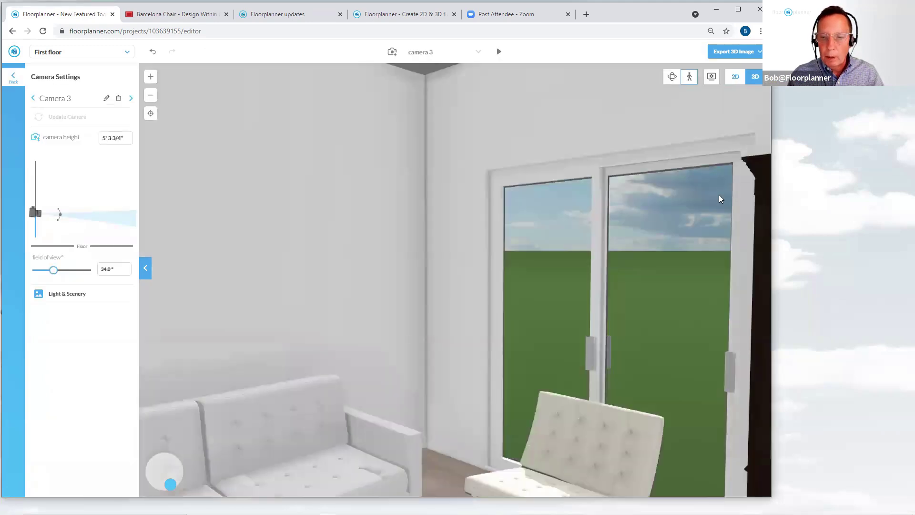
Move the JULES junior desk chair along the desk toward the room corner and try its rotation, position and elevation controls
drag(664, 226, 583, 236)
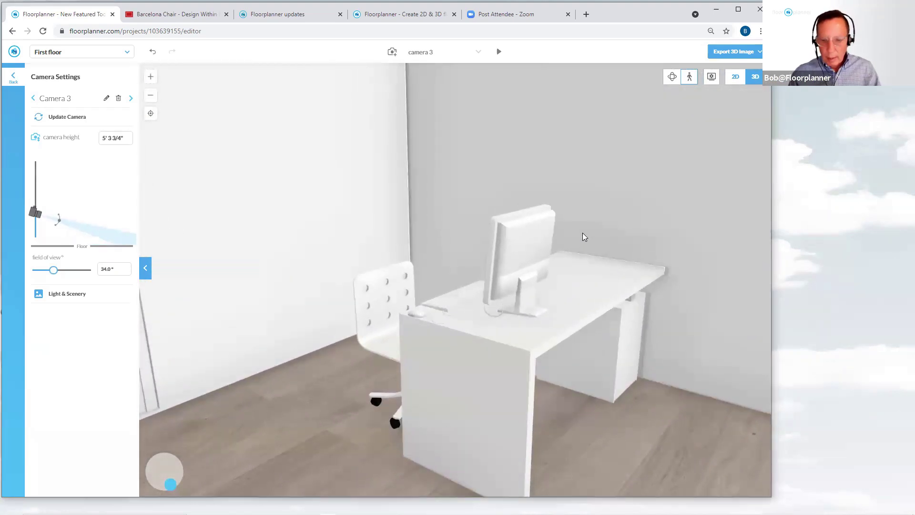
key(Left)
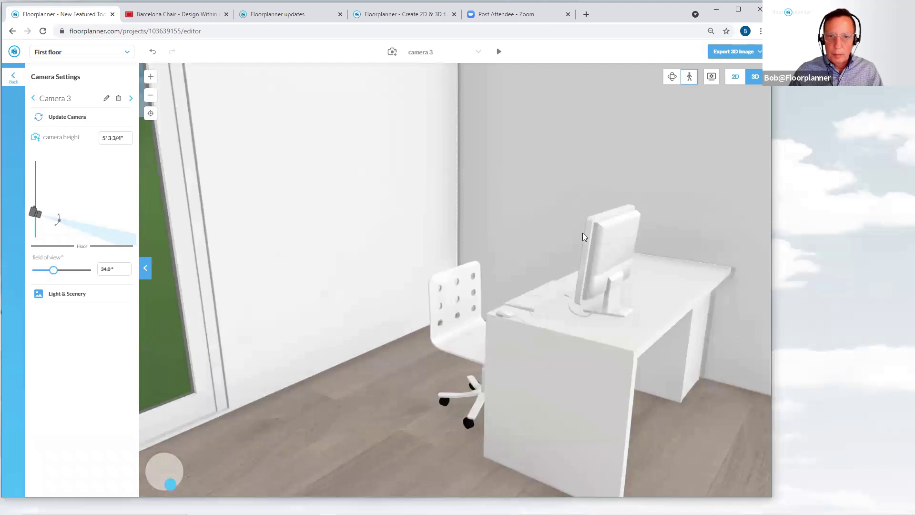
drag(582, 264, 592, 263)
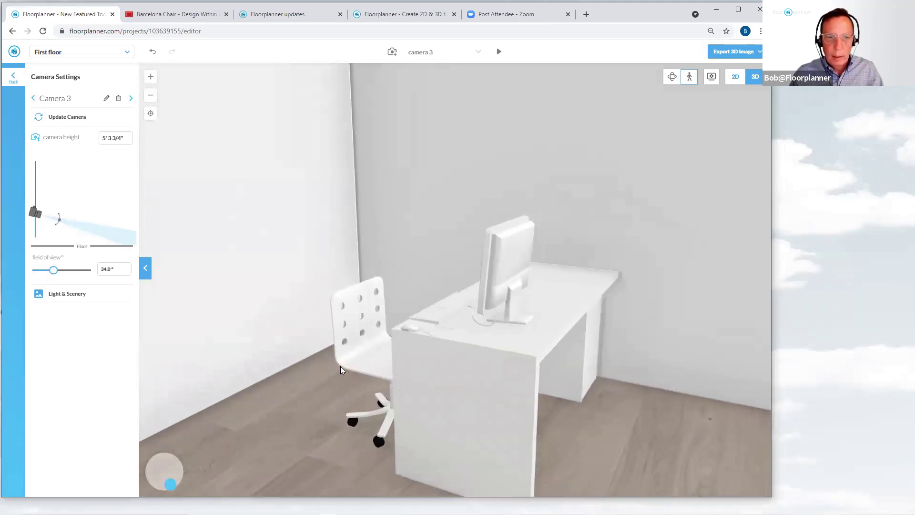
click(373, 344)
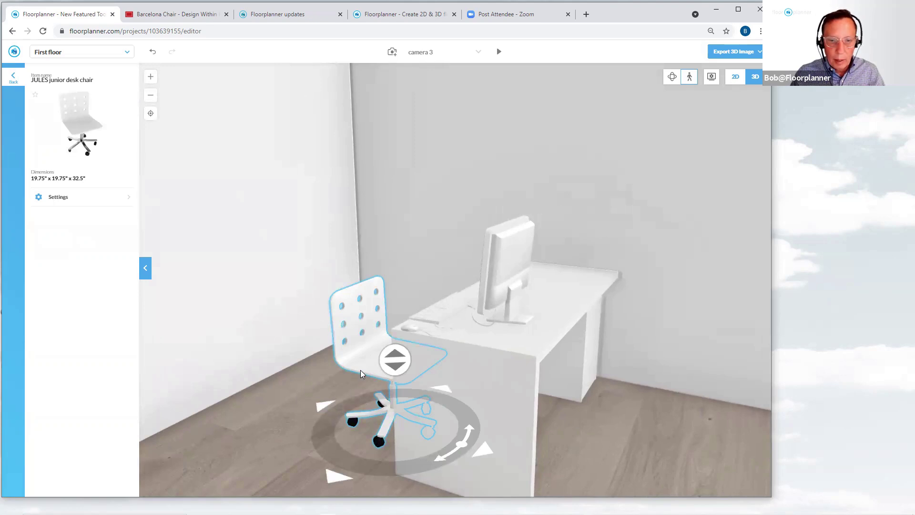
drag(360, 369, 321, 355)
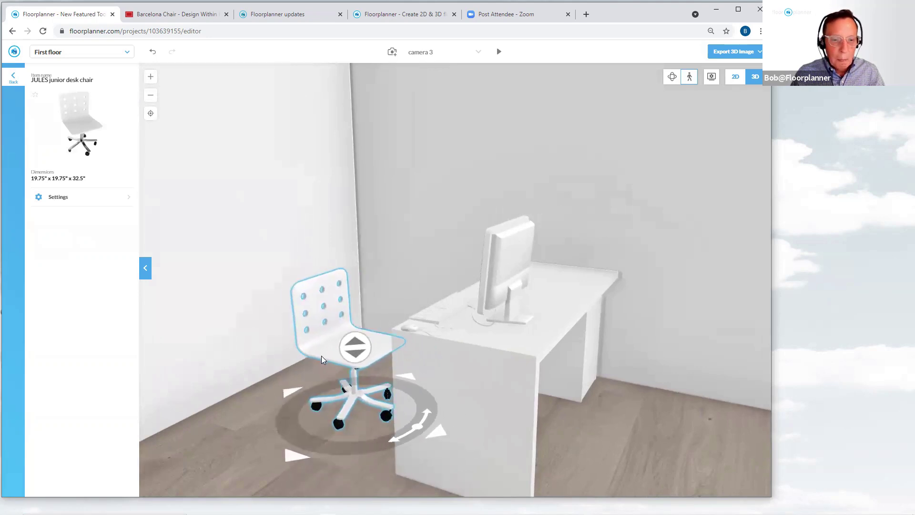
mouse_move(415, 426)
mouse_down()
mouse_move(392, 430)
mouse_move(411, 416)
mouse_move(405, 424)
mouse_up()
mouse_move(290, 455)
mouse_down()
mouse_move(305, 444)
mouse_move(295, 454)
mouse_up()
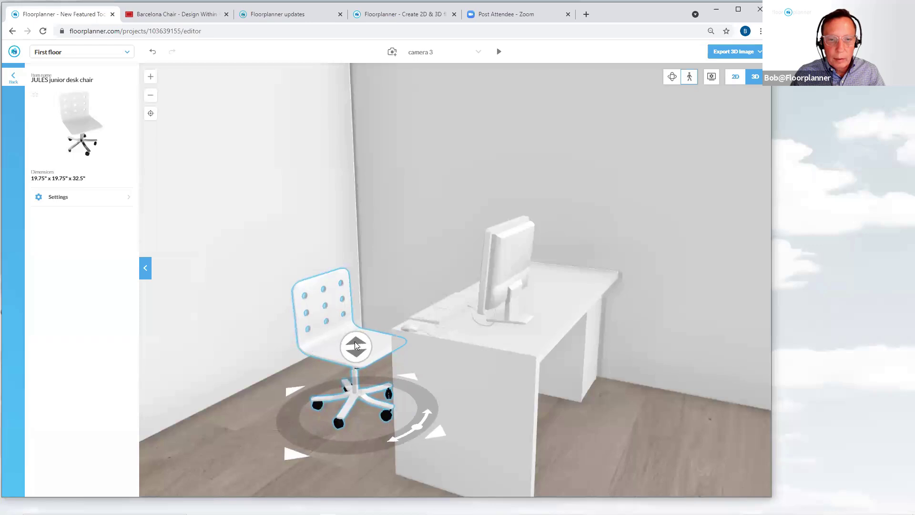
mouse_move(356, 340)
mouse_down()
mouse_move(356, 318)
mouse_move(355, 345)
mouse_up()
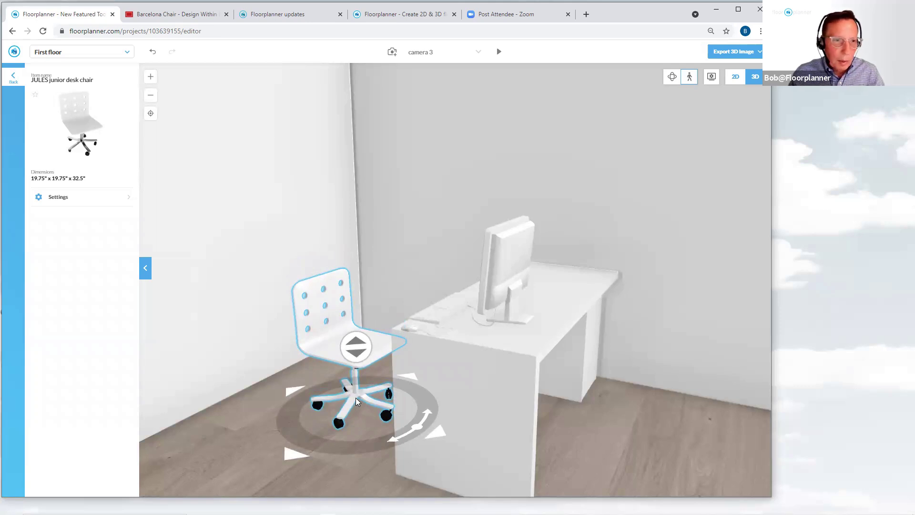
Turn the desk chair around to a rotation of 1° using its settings, and delete it from the room
click(74, 199)
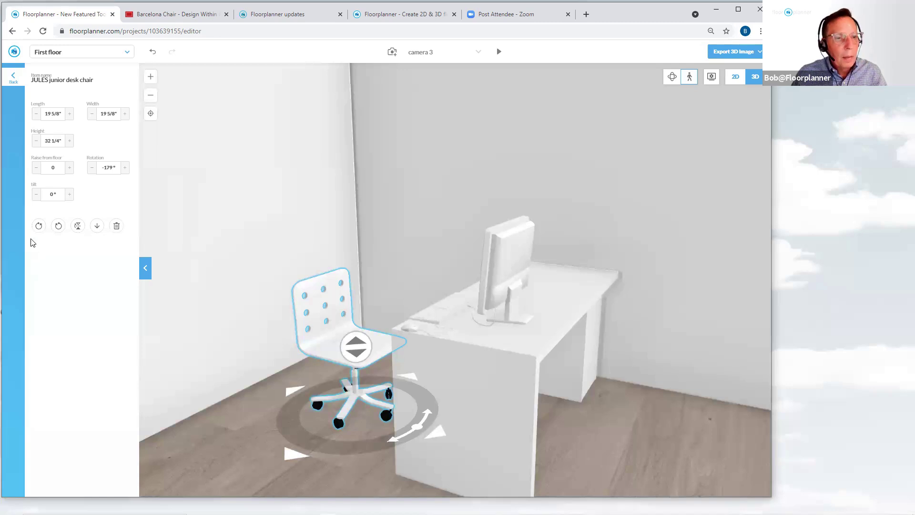
click(39, 226)
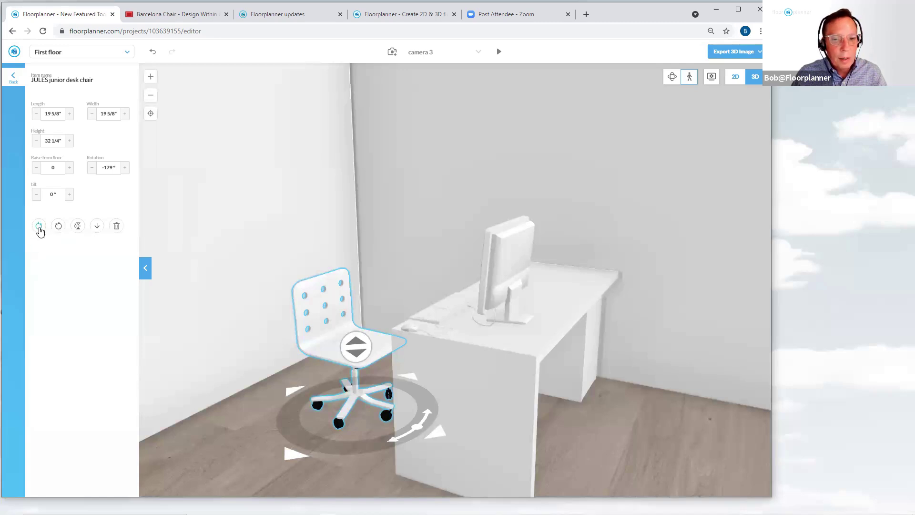
click(59, 226)
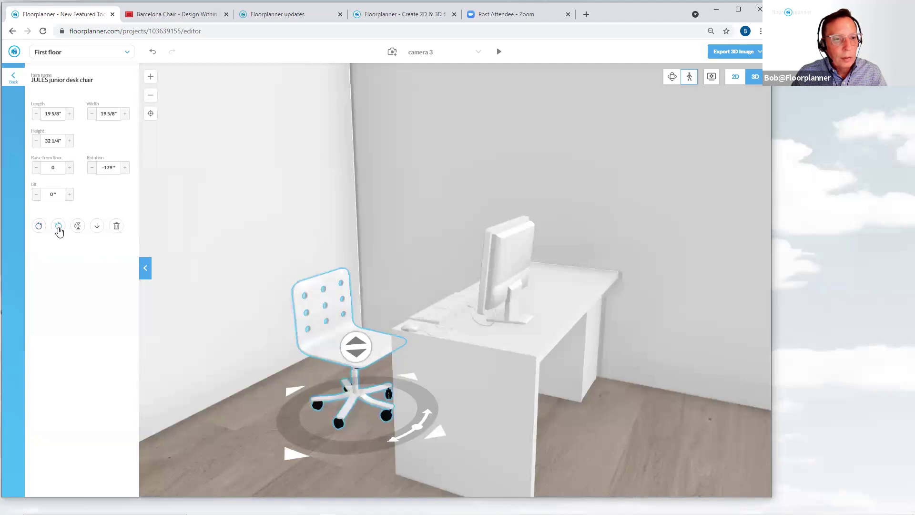
click(58, 226)
click(58, 226)
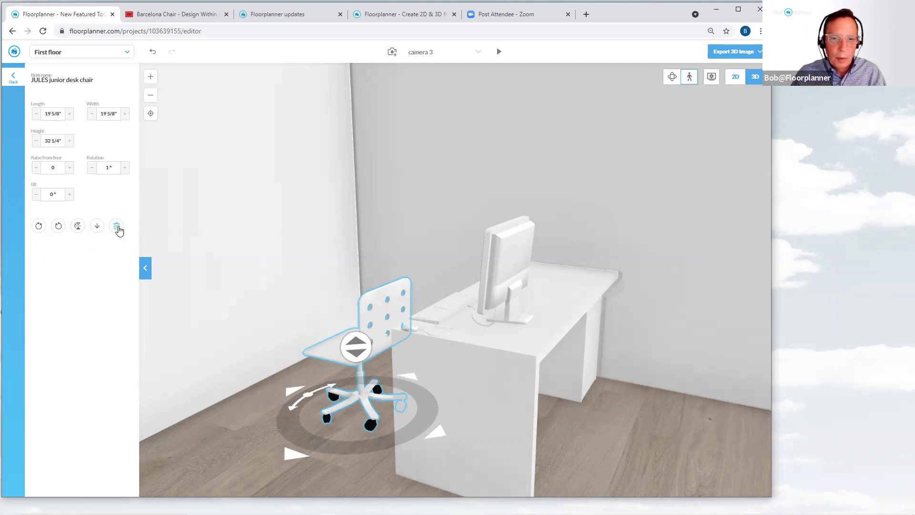
click(116, 227)
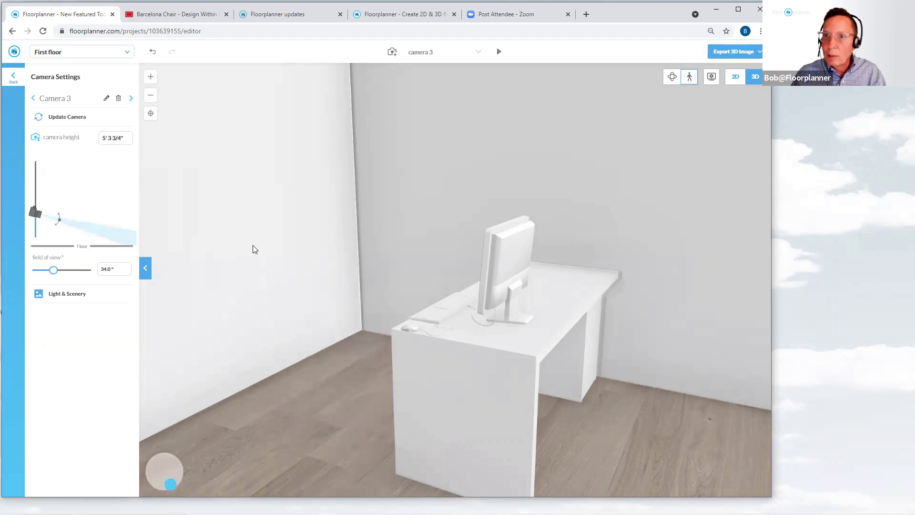